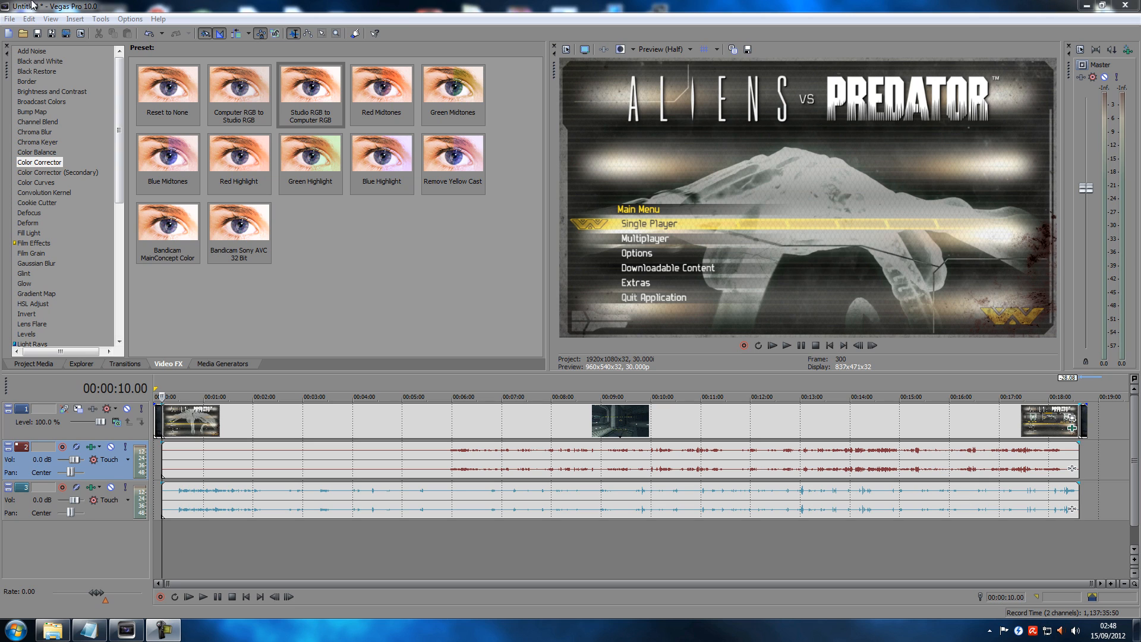
Review the Sony AVC render format and its list of YouTube templates in the Render As settings, then cancel without rendering
click(10, 19)
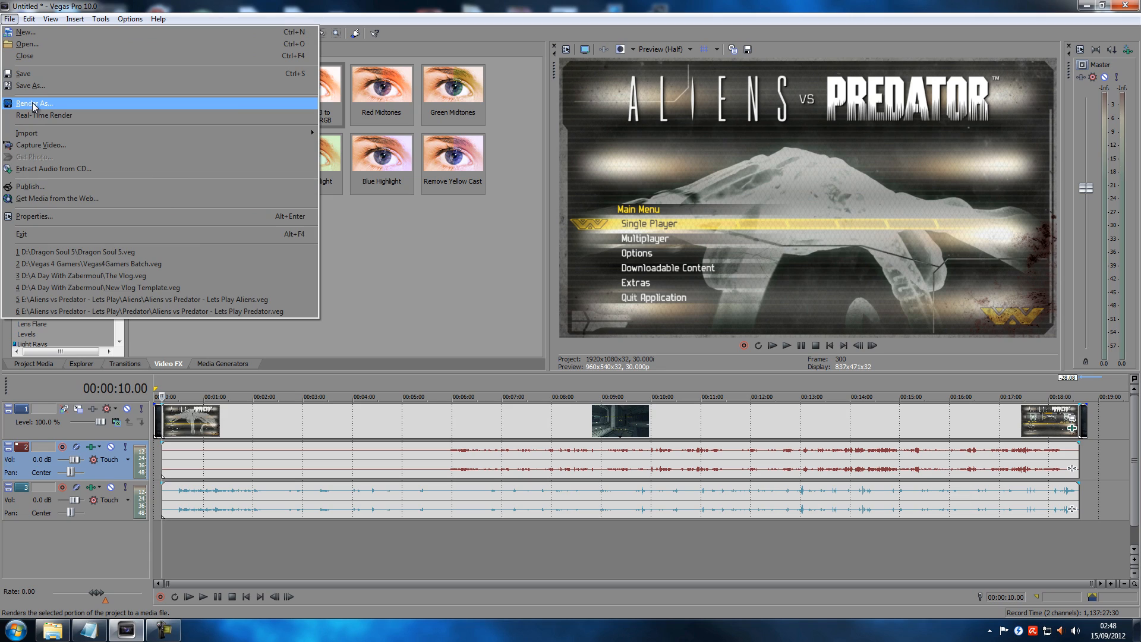
click(38, 104)
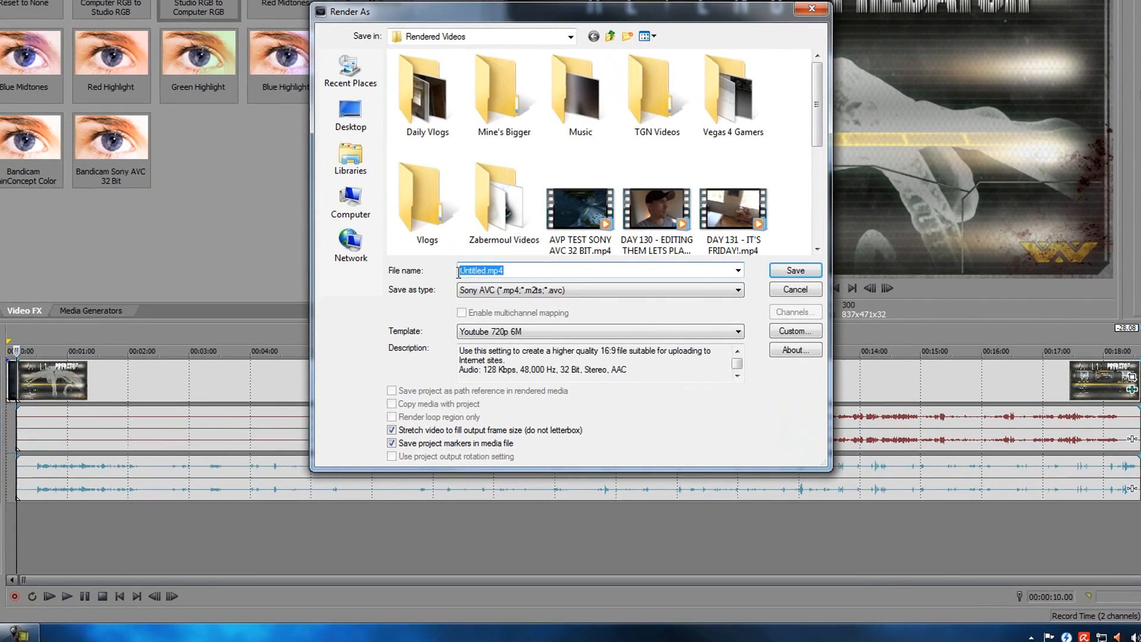
click(515, 291)
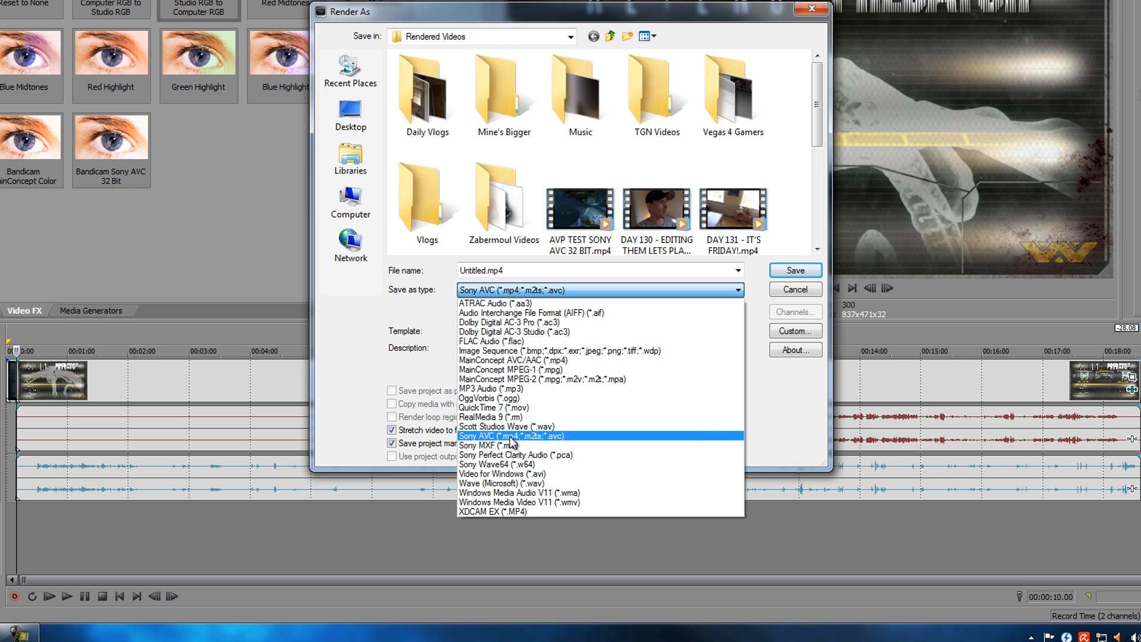
click(510, 438)
click(558, 329)
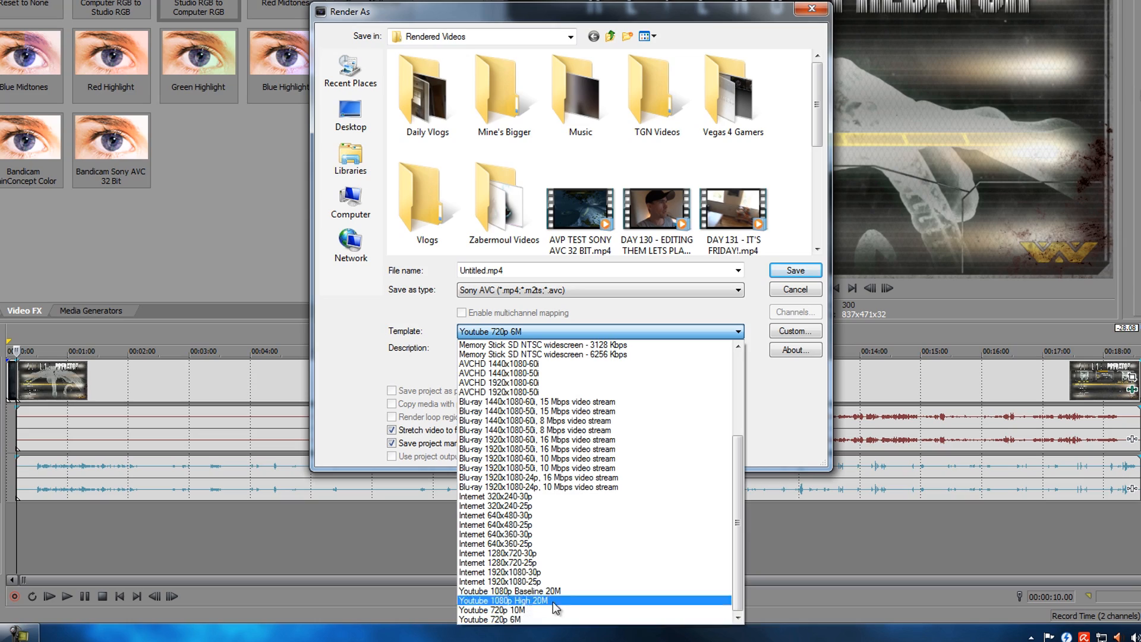
click(817, 397)
click(799, 289)
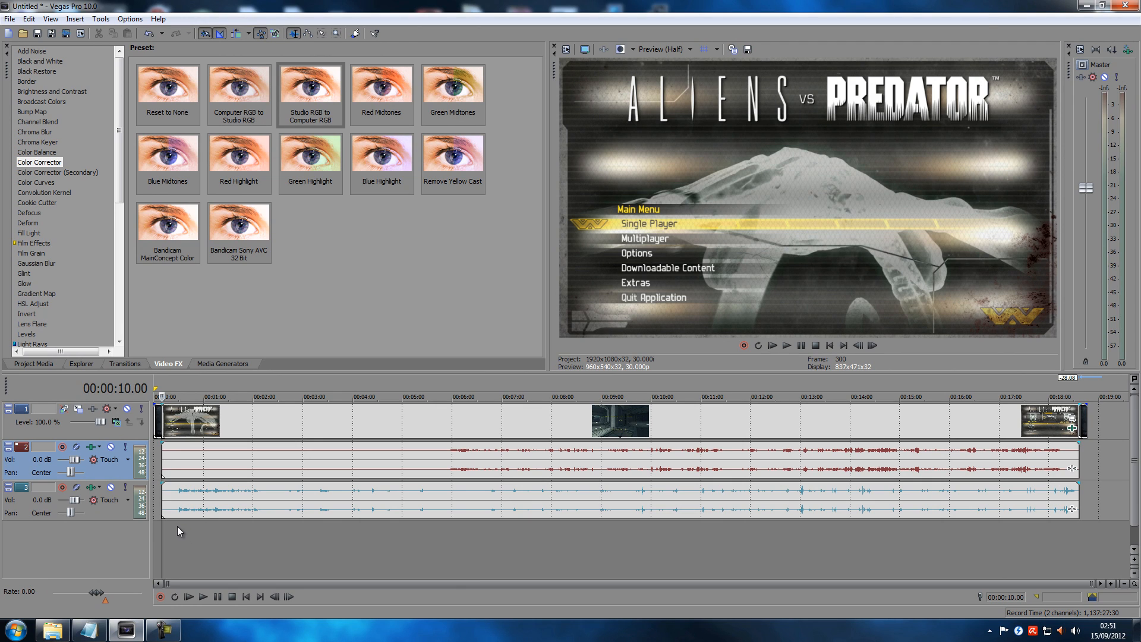
Examine the start of the timeline, comparing the intro title image with the game footage that follows it
scroll(177, 526, up, 6)
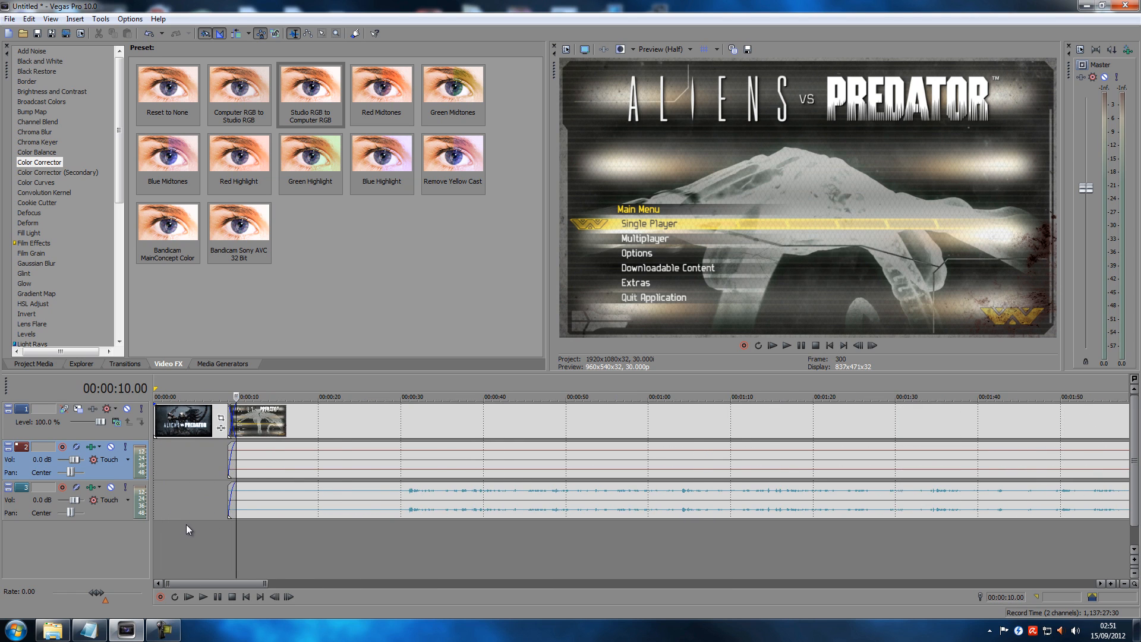
scroll(184, 525, up, 1)
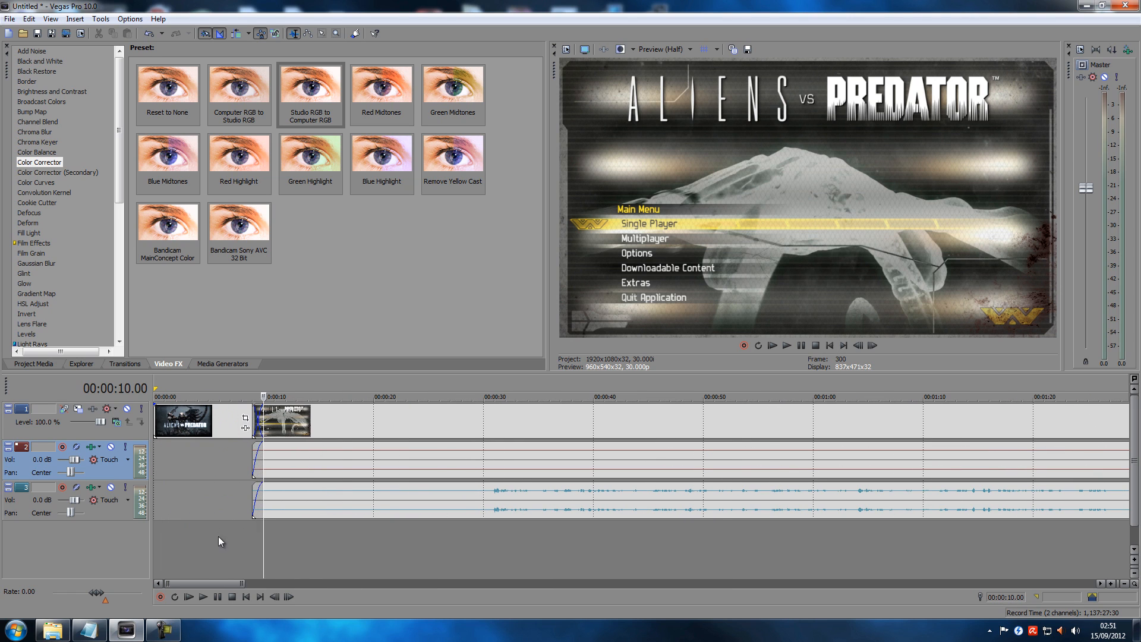
click(245, 596)
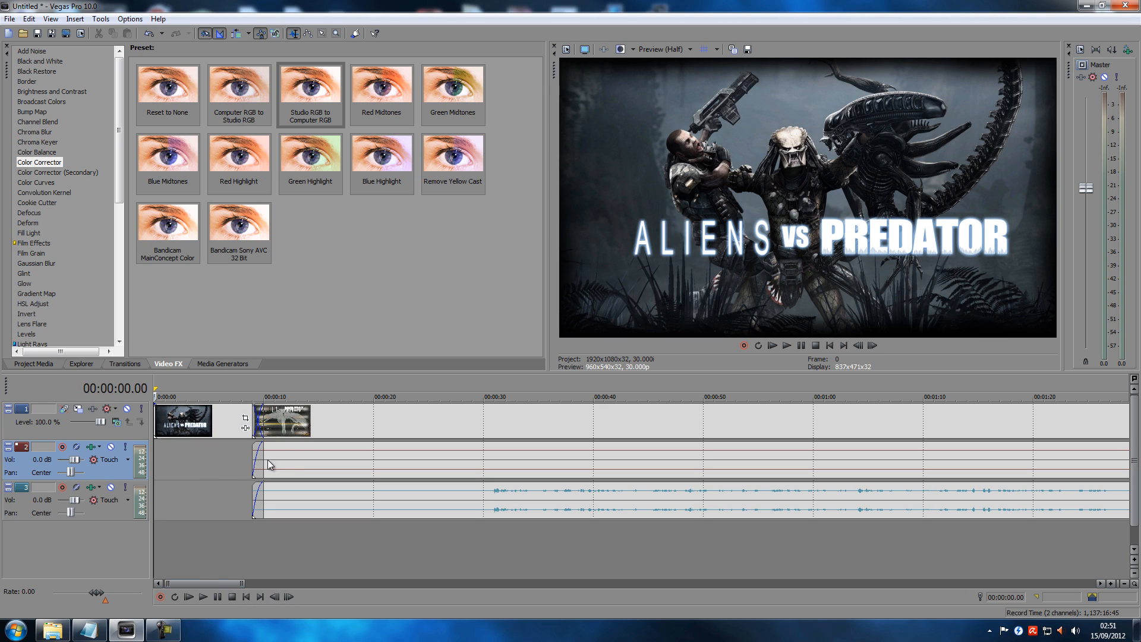
click(411, 422)
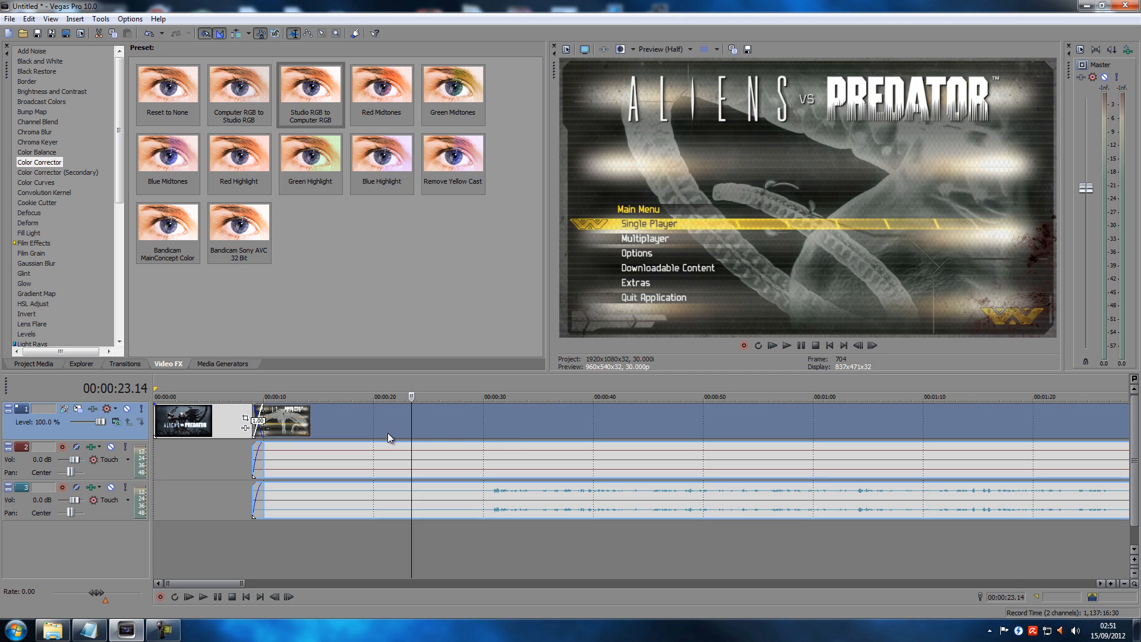
scroll(389, 429, down, 15)
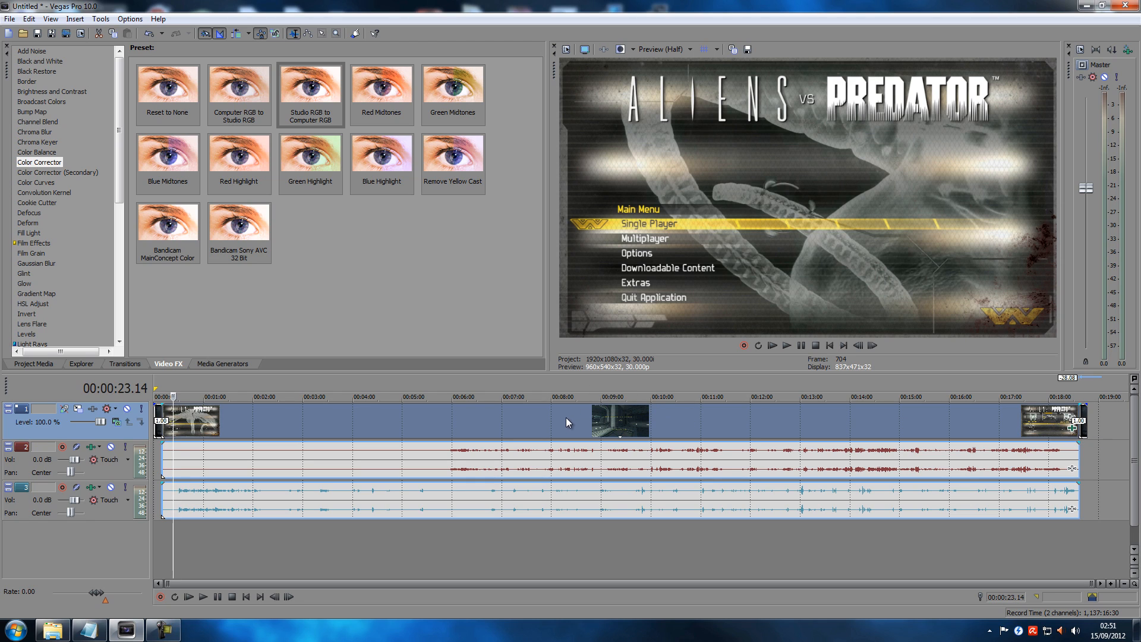
click(248, 599)
scroll(221, 529, up, 1)
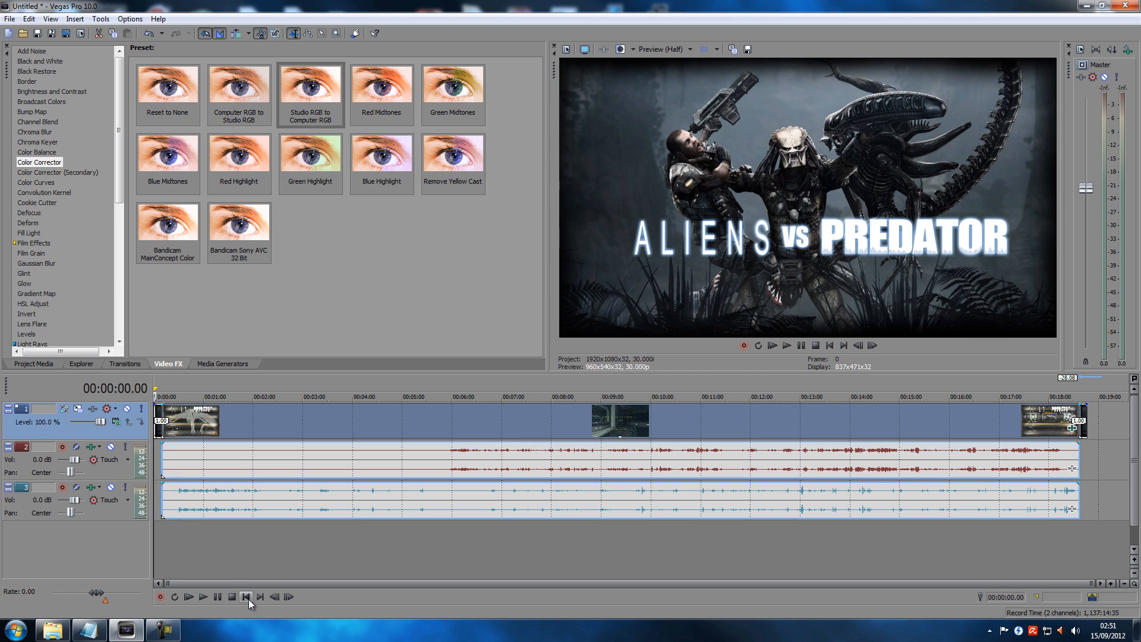
scroll(221, 535, up, 5)
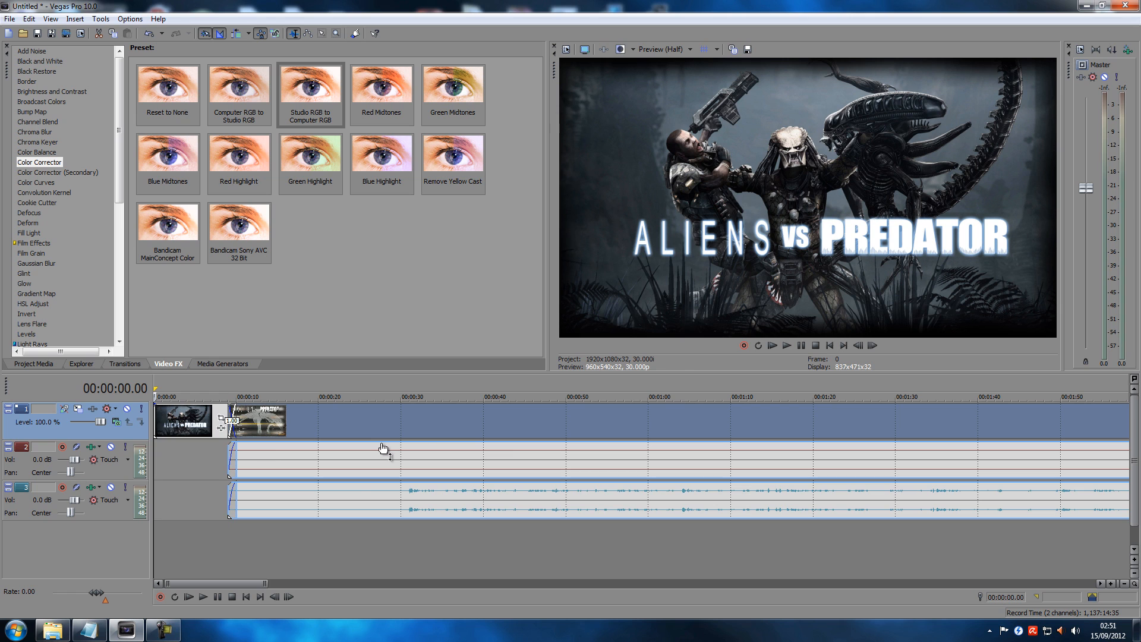
scroll(508, 450, down, 5)
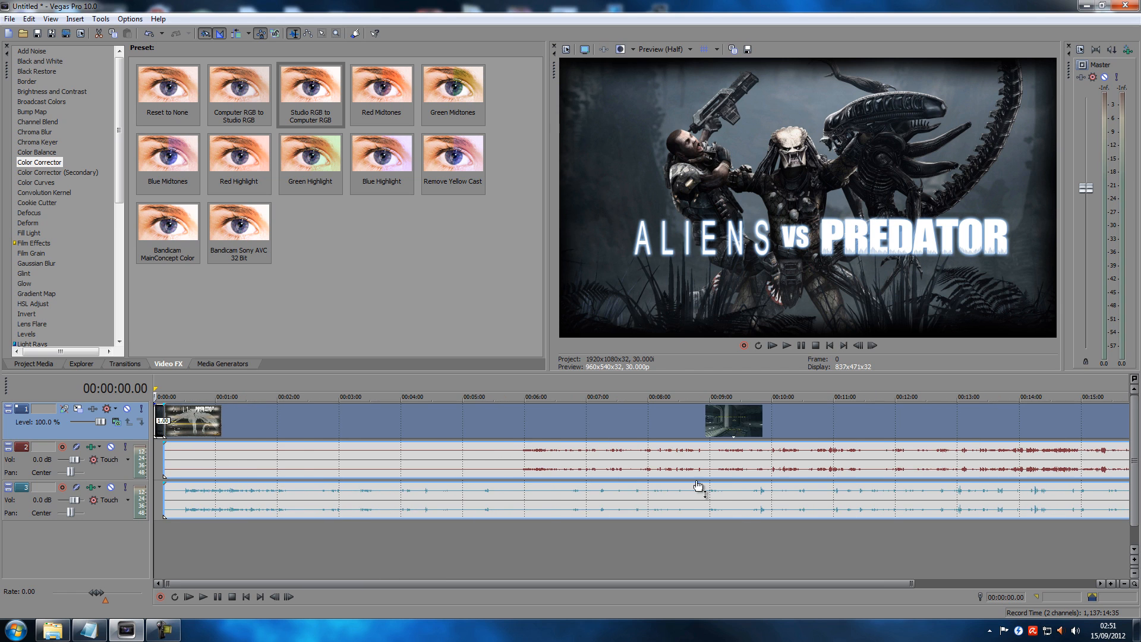
Examine the end of the timeline, comparing the closing image with the gameplay footage before it
click(1085, 533)
scroll(1078, 530, up, 4)
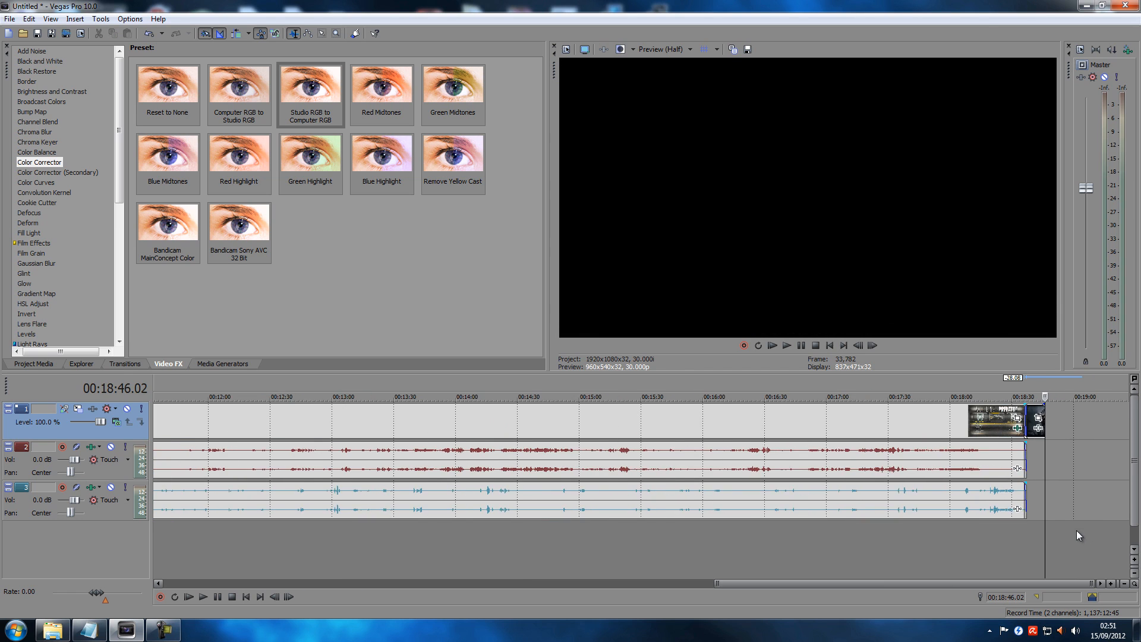
scroll(983, 519, up, 3)
scroll(553, 502, down, 3)
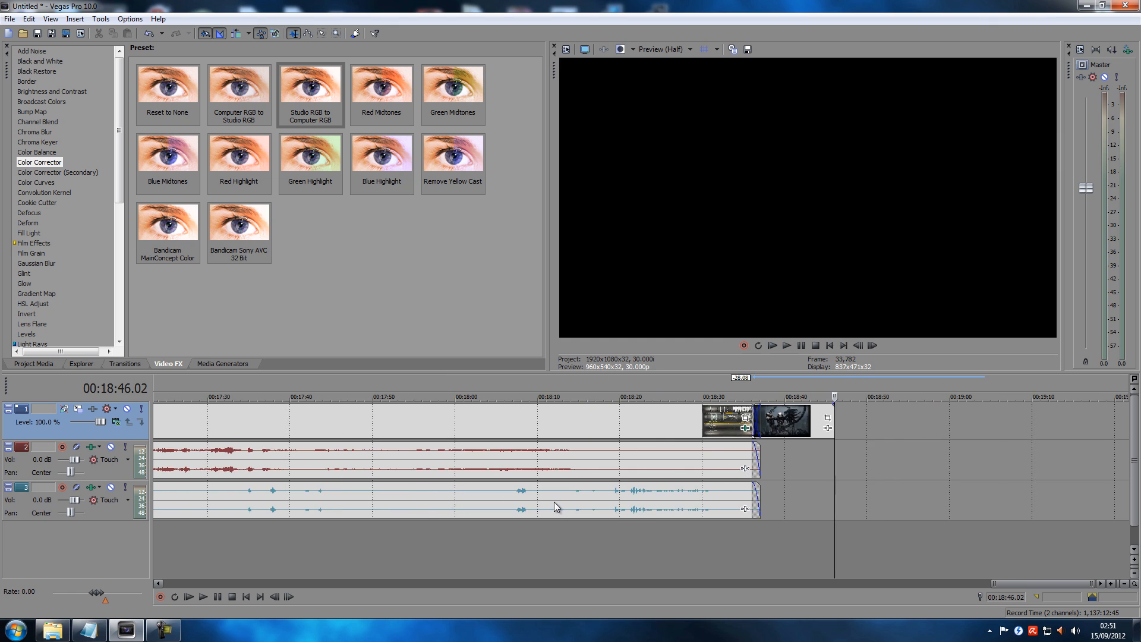
click(900, 536)
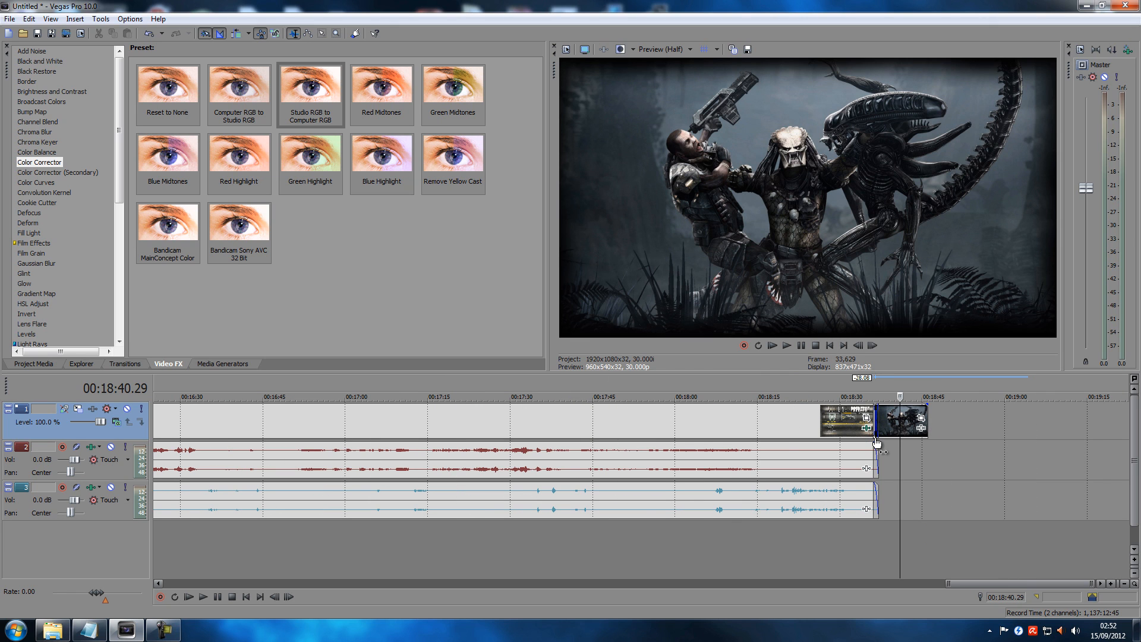
click(575, 559)
click(428, 543)
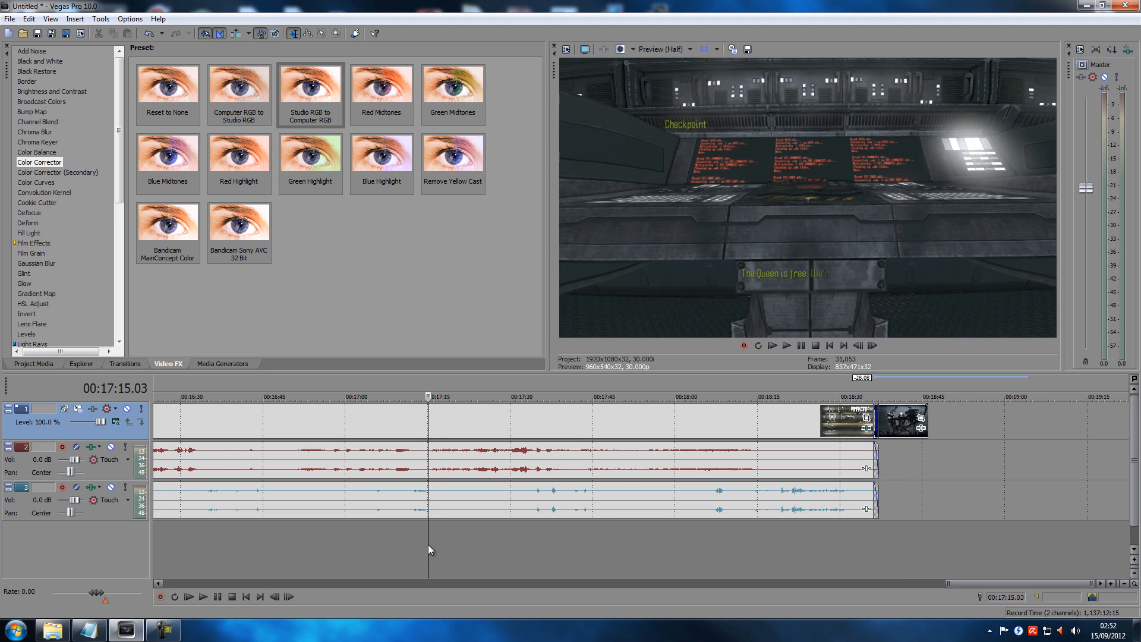
scroll(427, 531, down, 6)
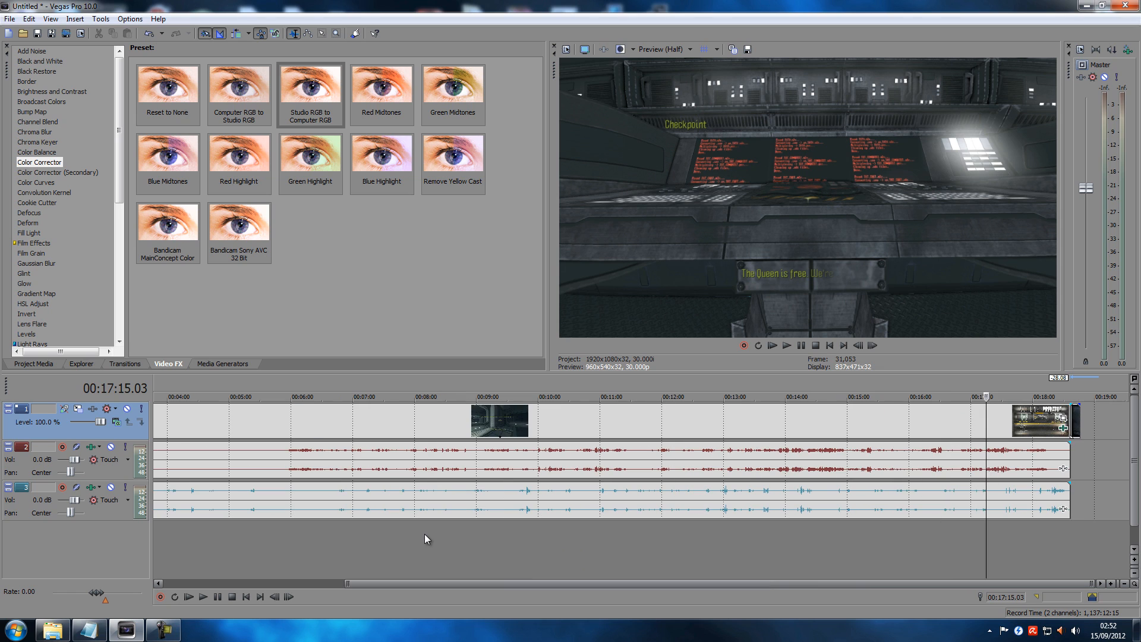
scroll(423, 534, down, 1)
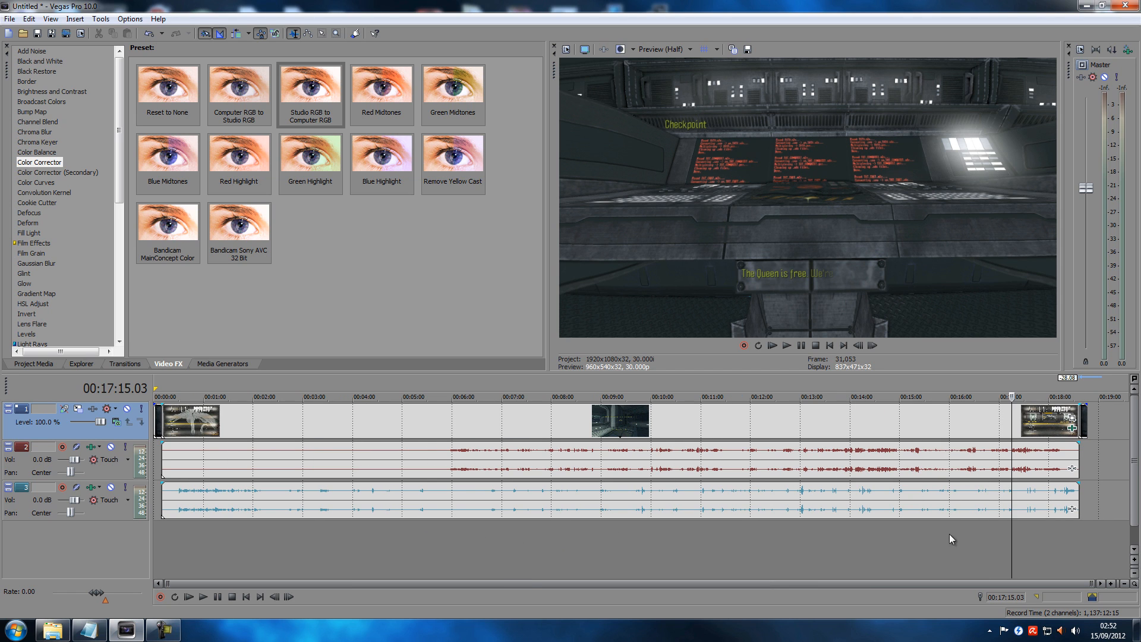
scroll(1010, 524, up, 2)
scroll(1010, 526, up, 3)
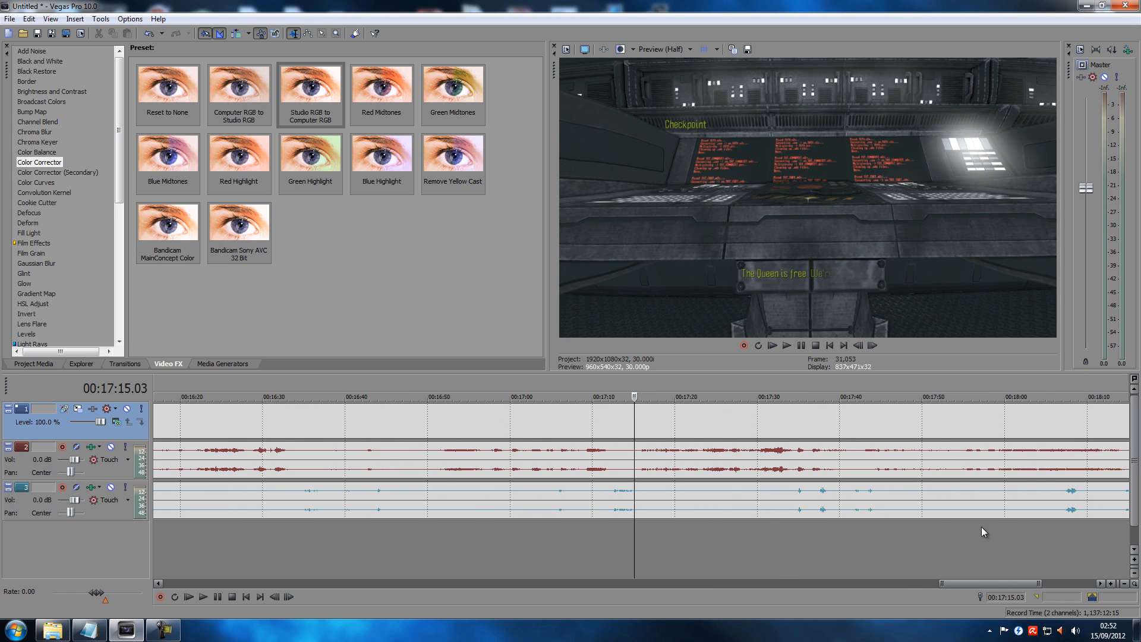
click(995, 532)
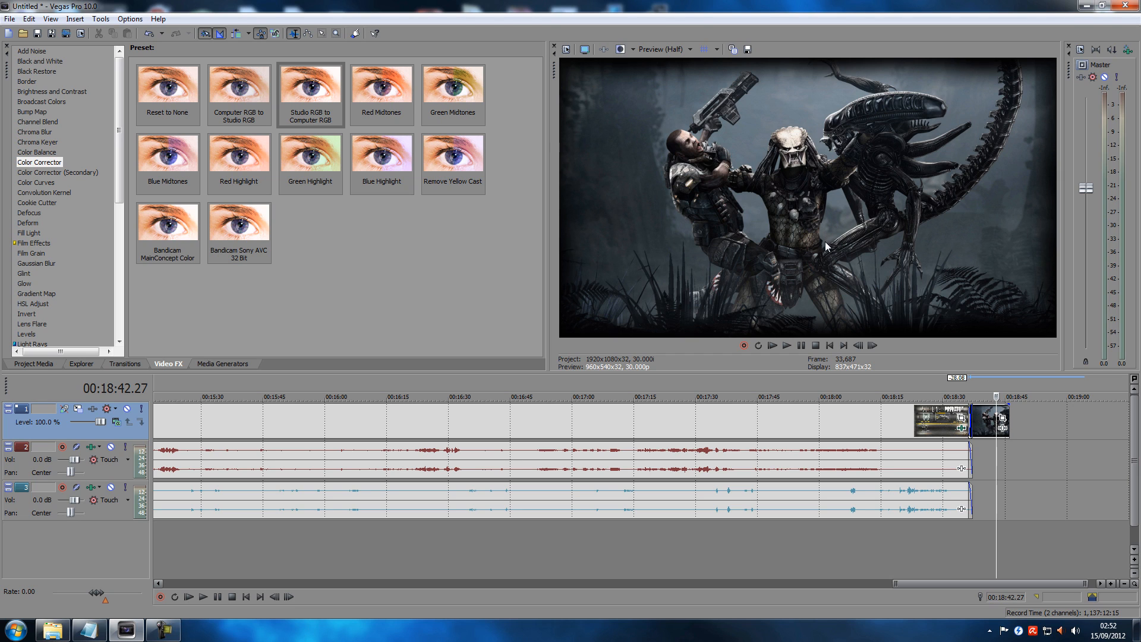
scroll(669, 500, down, 5)
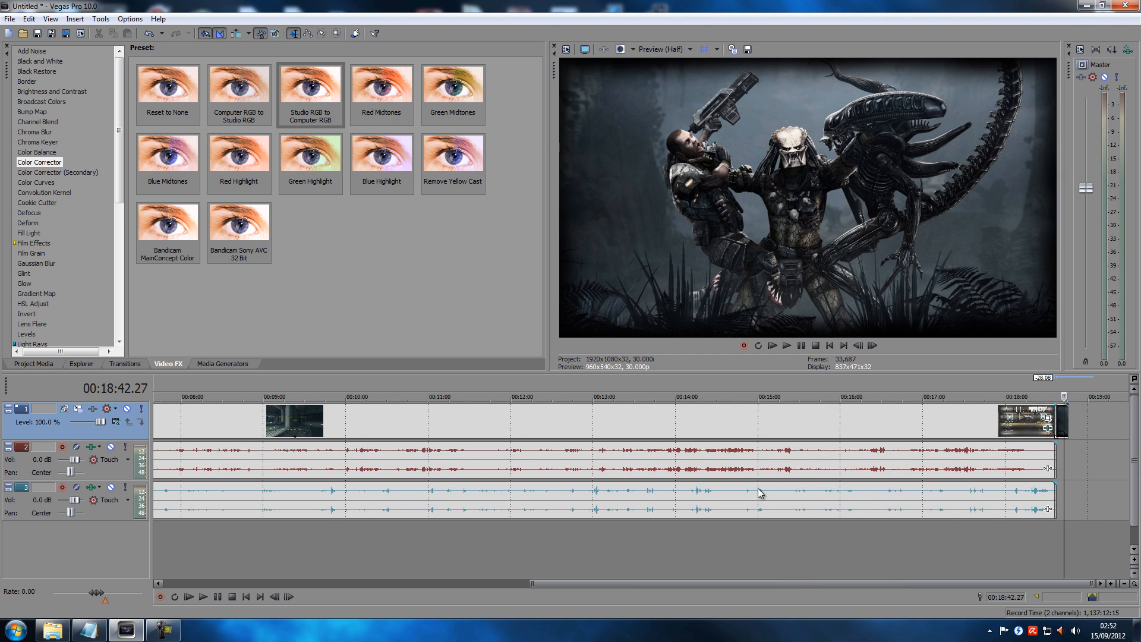
Preview the game's main menu near the project's start and set the project's pixel format to 32-bit floating point (full range)
click(176, 532)
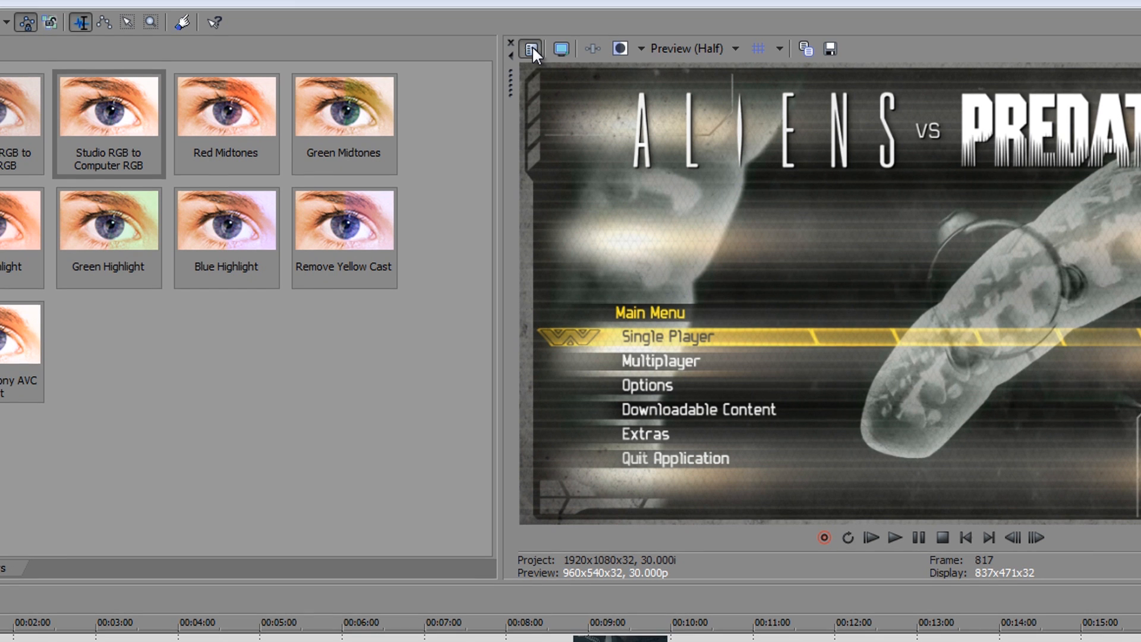
click(531, 58)
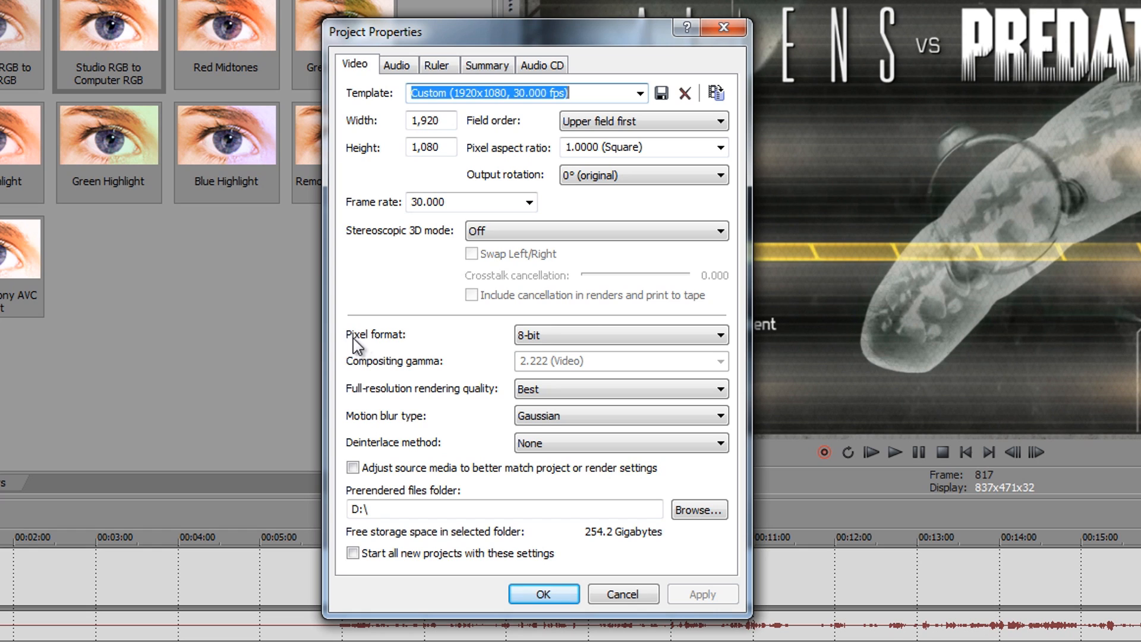
click(565, 336)
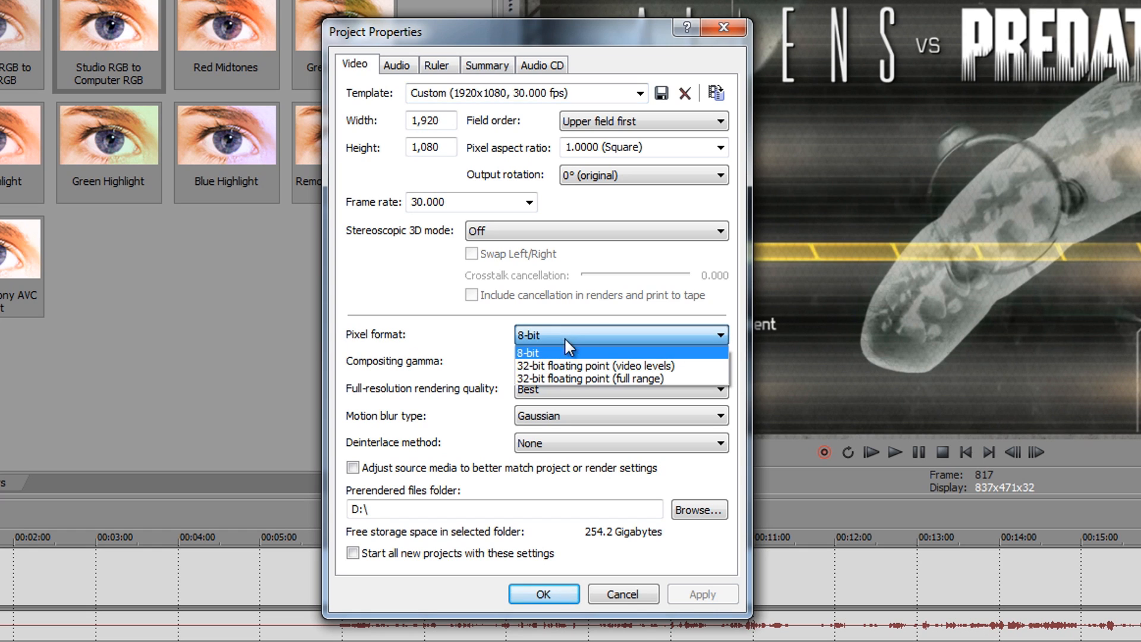
click(569, 378)
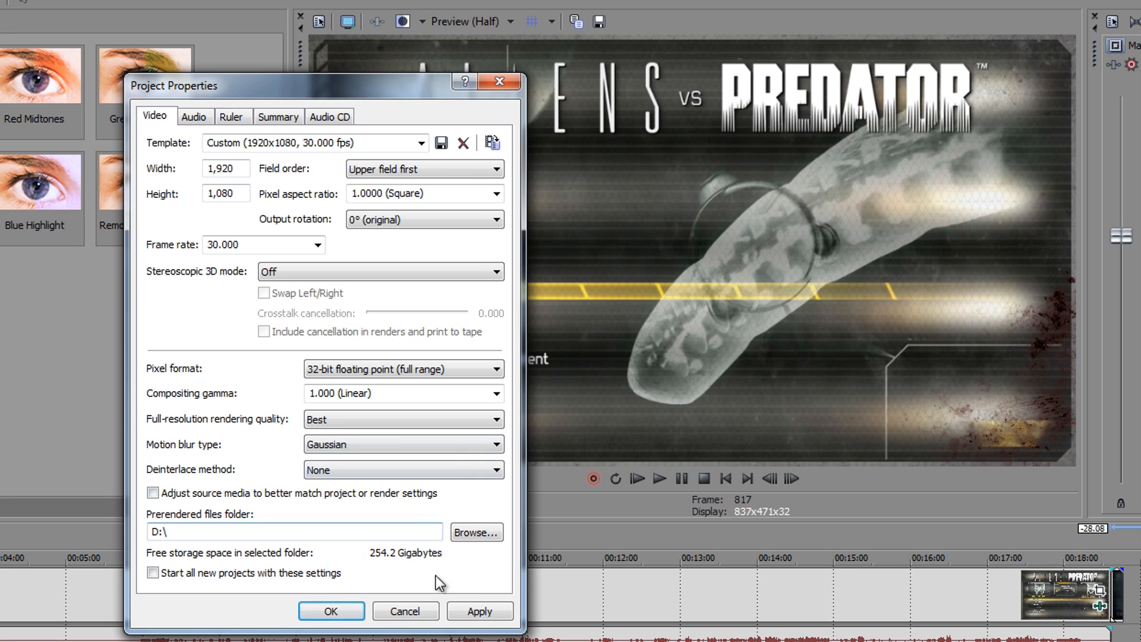
drag(419, 88, 151, 62)
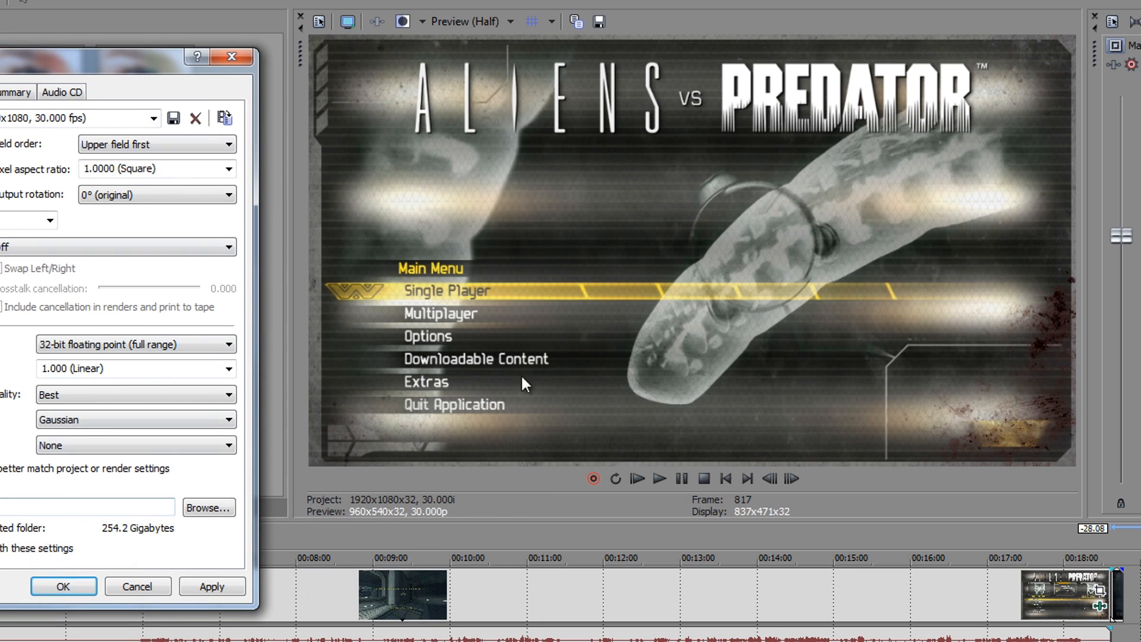
click(223, 590)
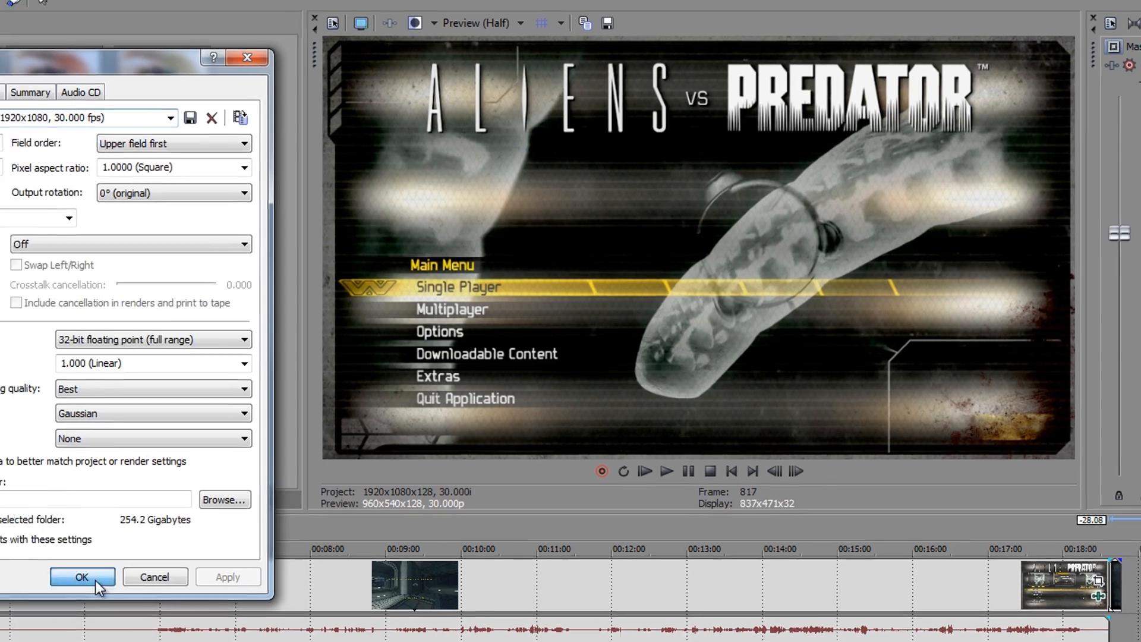
click(76, 589)
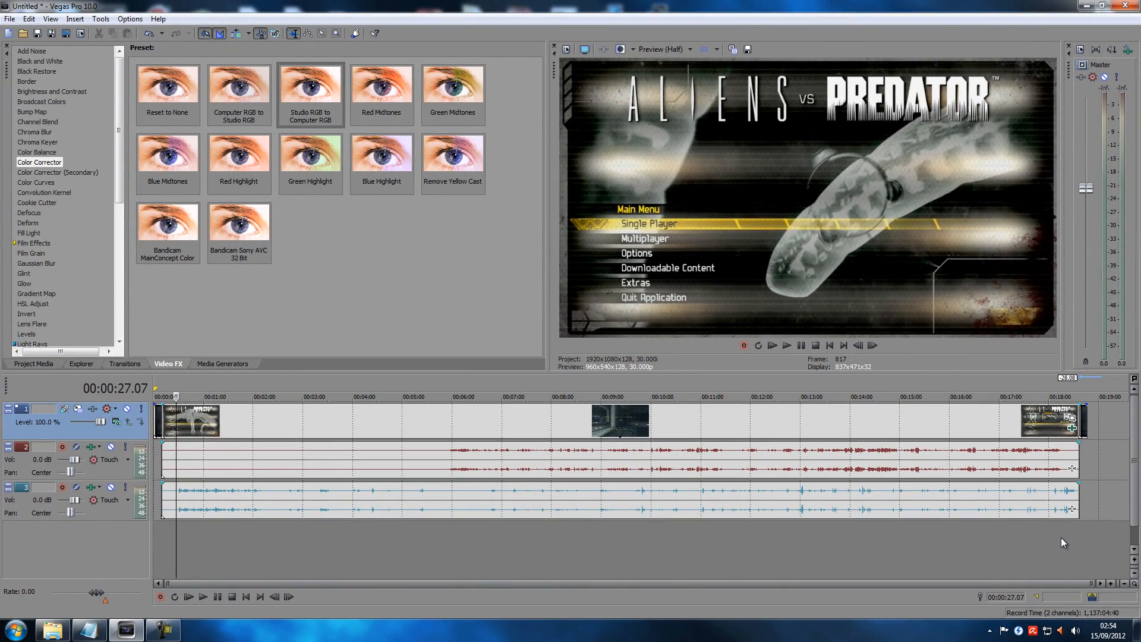
Check the preview at several points across the timeline, including the intro image and cutscenes, to judge contrast and dark areas
click(1064, 573)
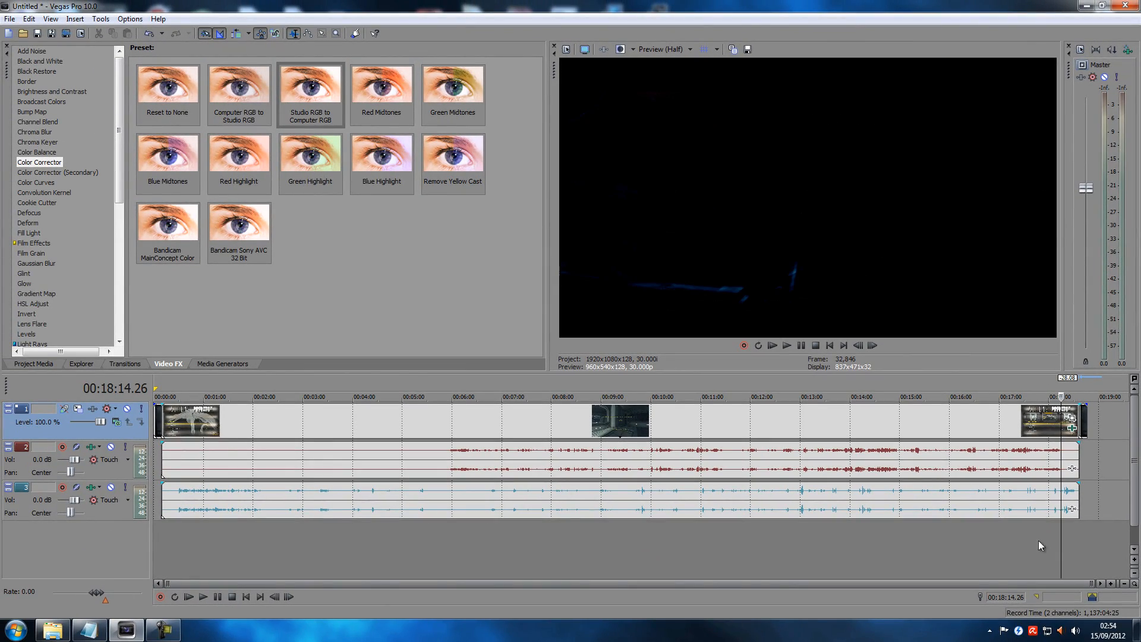
click(1011, 548)
click(900, 559)
click(827, 559)
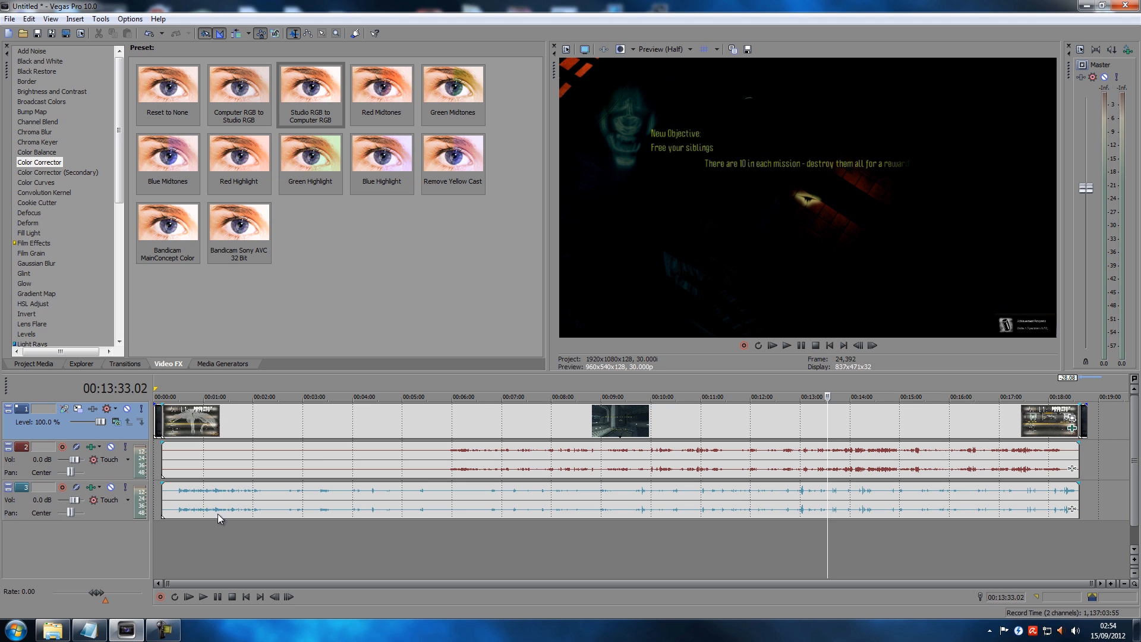
click(160, 544)
scroll(213, 540, up, 5)
click(169, 533)
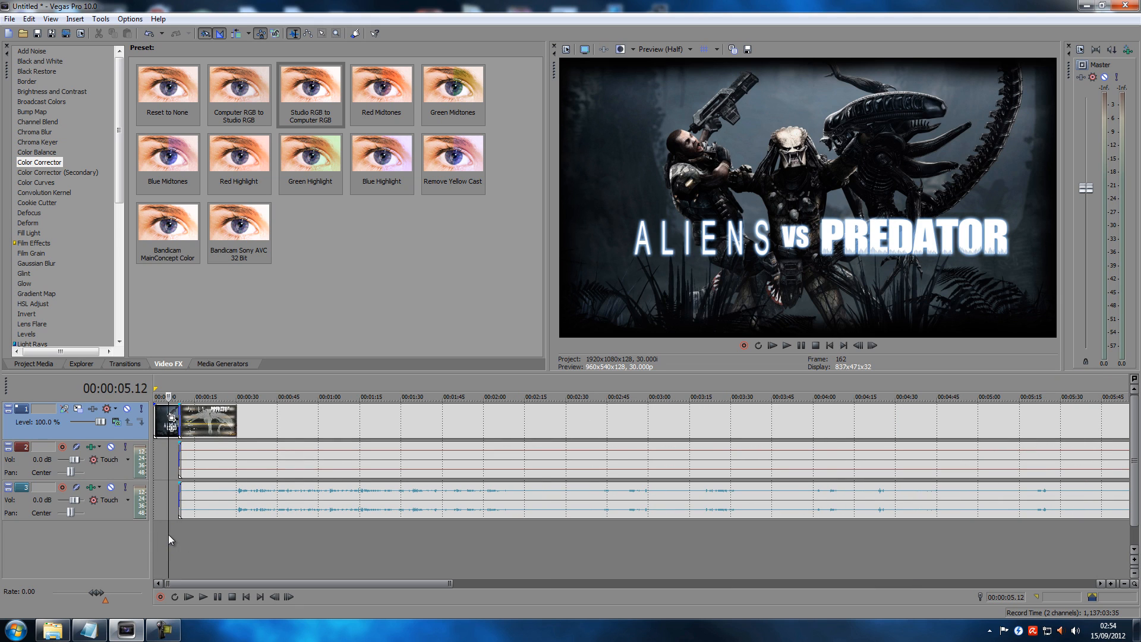
click(484, 558)
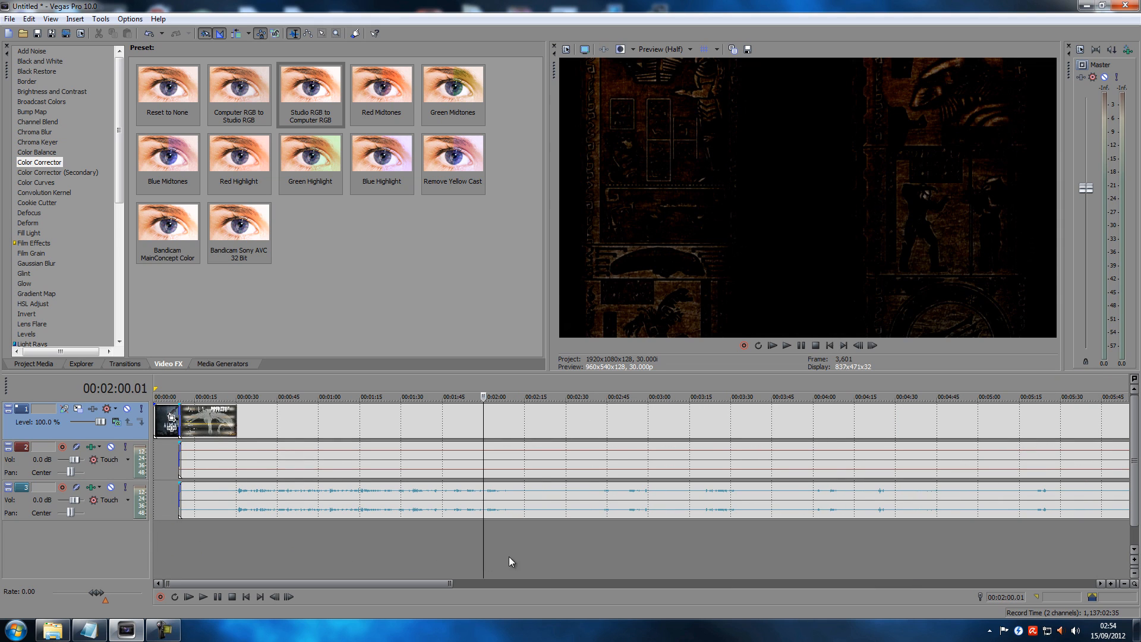
click(637, 552)
scroll(656, 556, down, 3)
scroll(655, 557, down, 2)
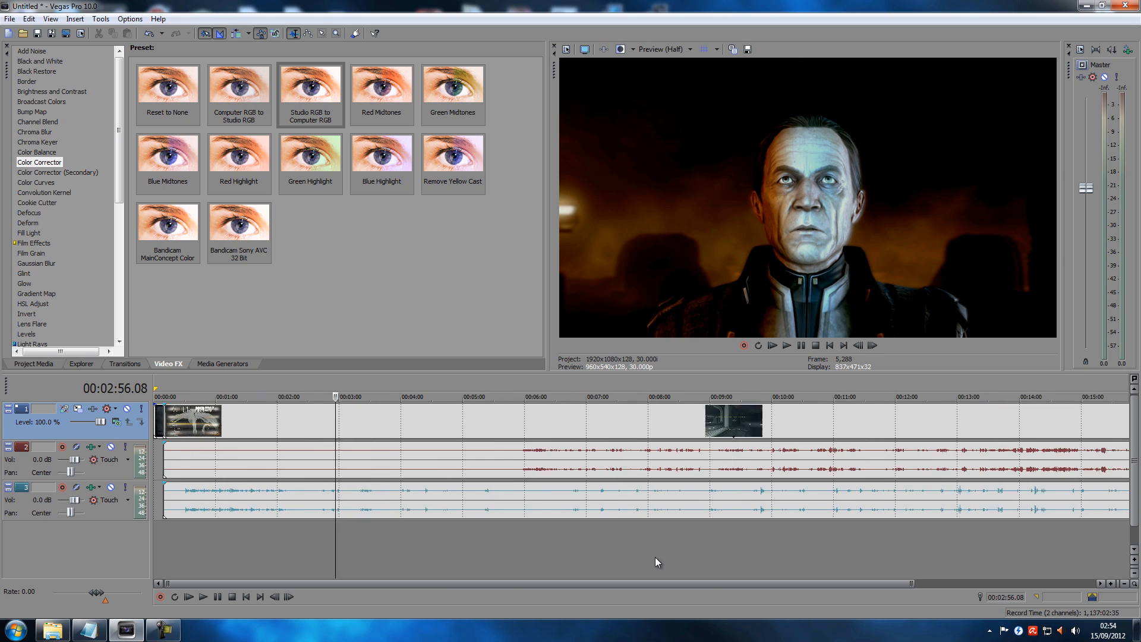
scroll(280, 550, up, 2)
scroll(280, 550, up, 3)
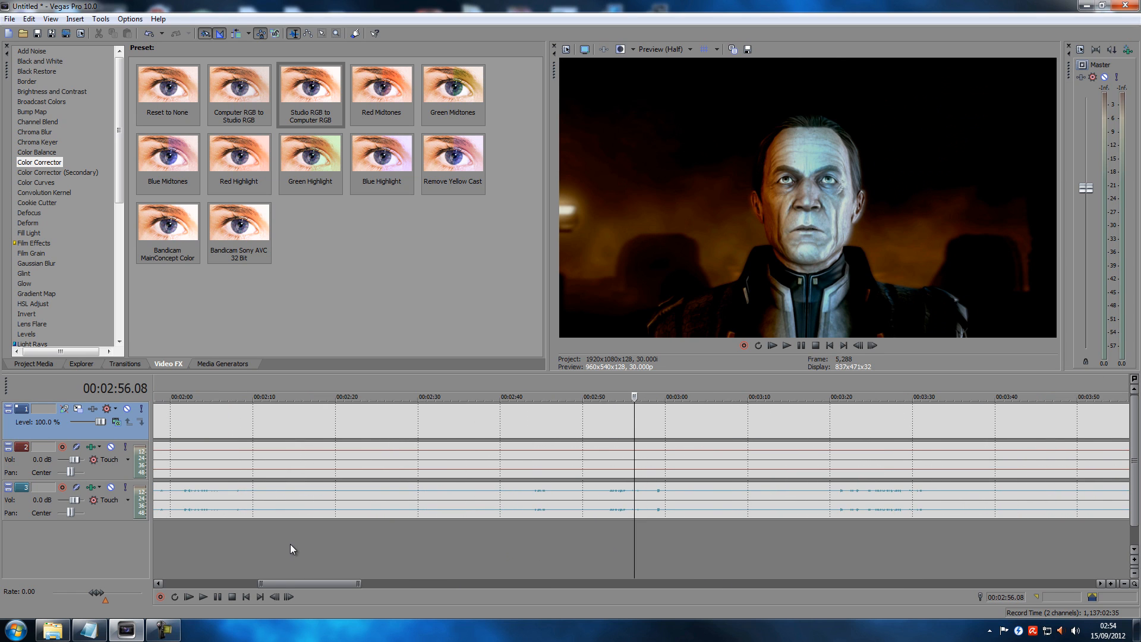
Return to the start of the timeline and remove the Color Corrector effect from the gameplay clip
click(246, 596)
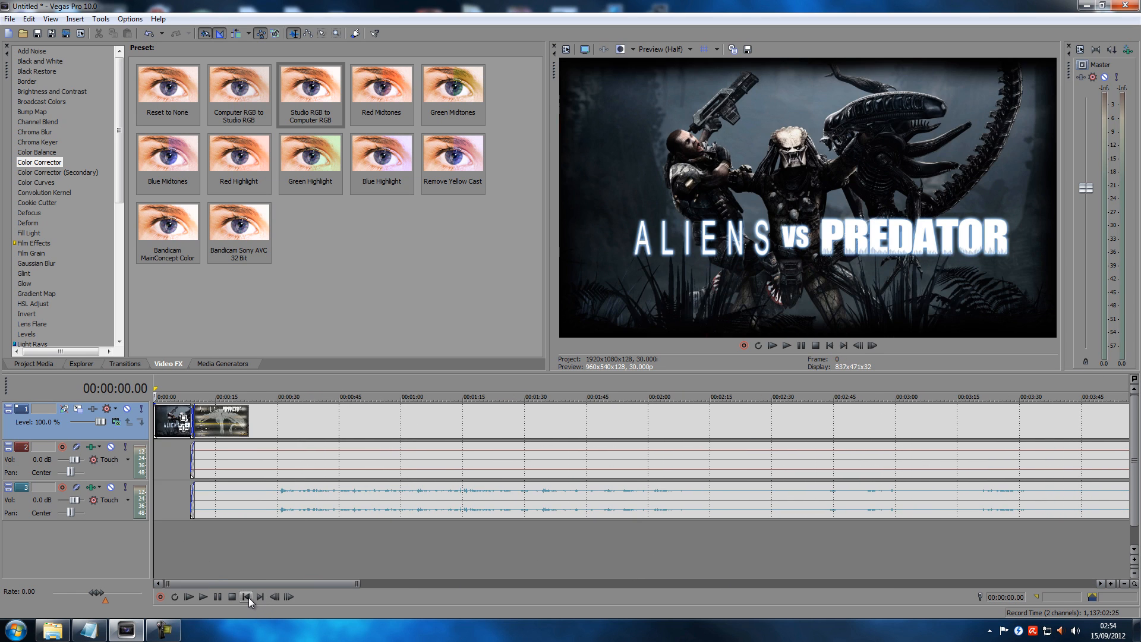
click(176, 526)
scroll(525, 550, down, 4)
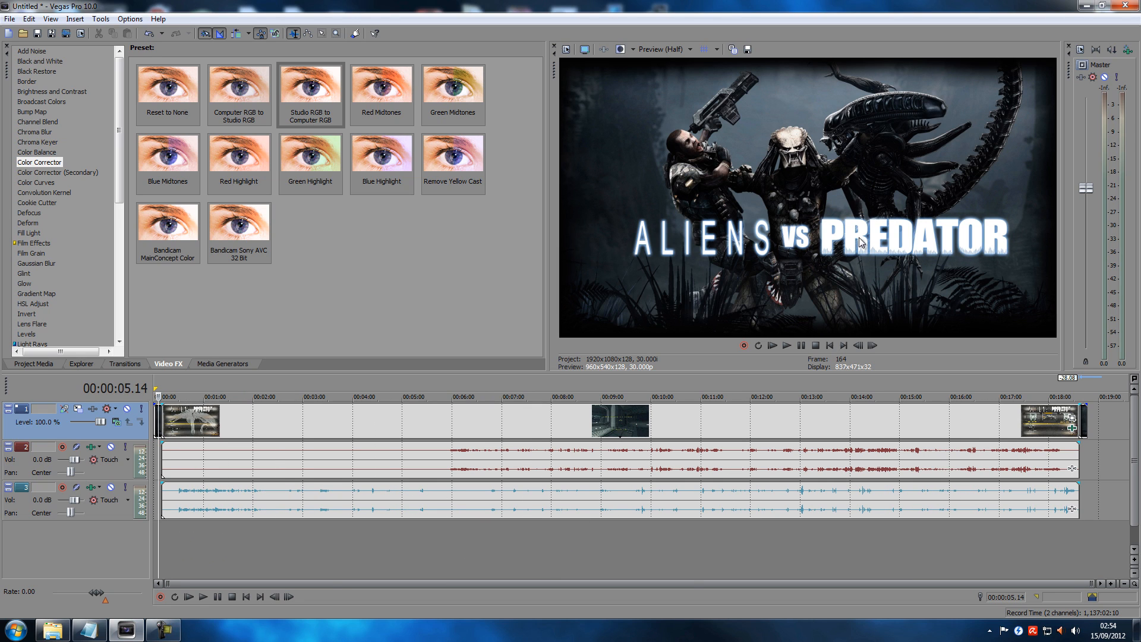
click(1071, 429)
click(491, 142)
Preview the uncorrected gameplay at several points in the first half of the timeline and check the pixel format in the project properties
click(502, 537)
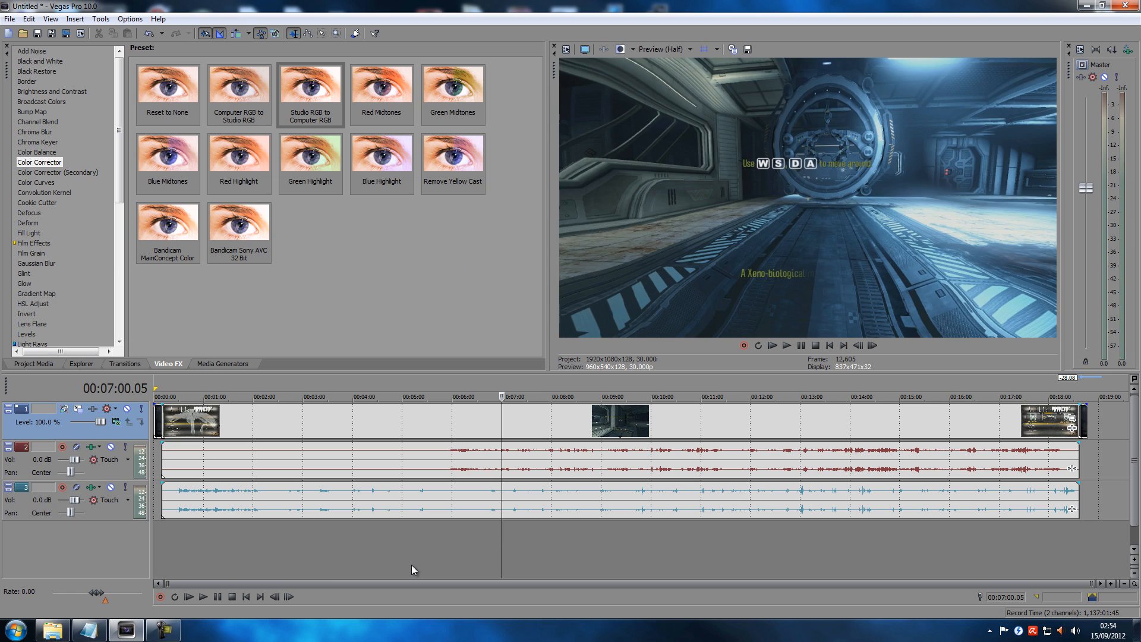
click(411, 565)
click(244, 565)
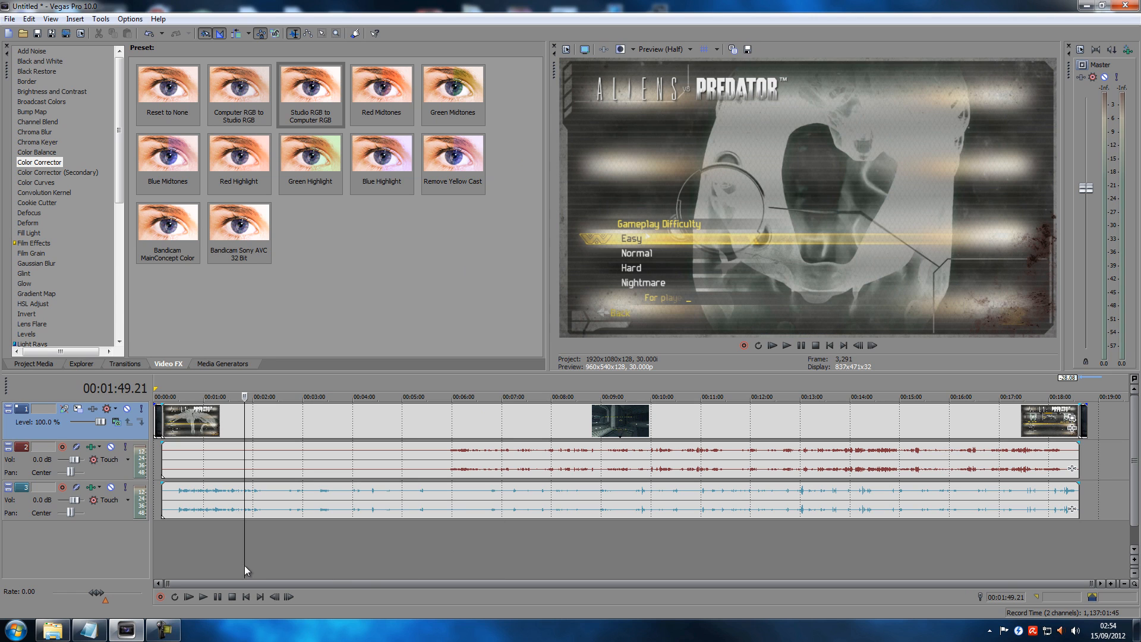
click(390, 570)
click(349, 569)
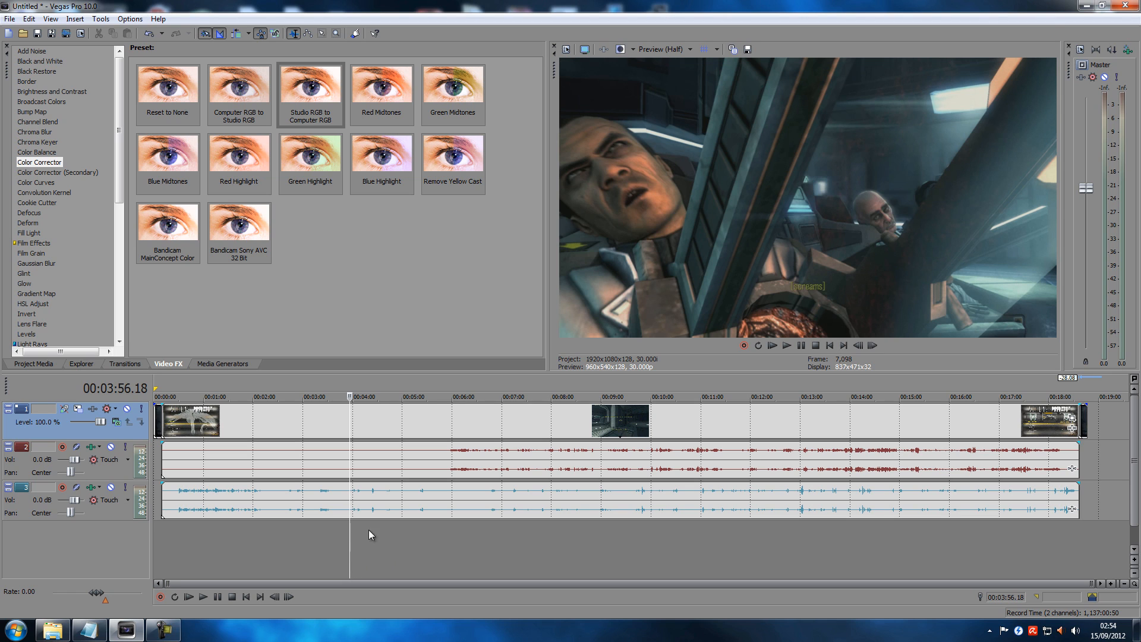
click(565, 50)
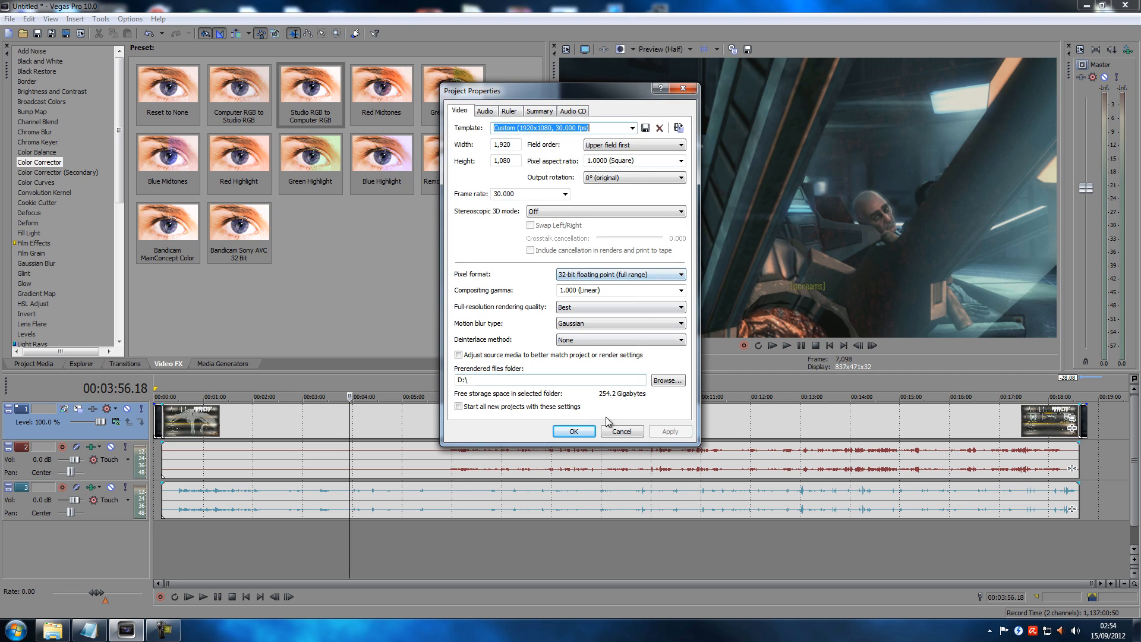
click(622, 429)
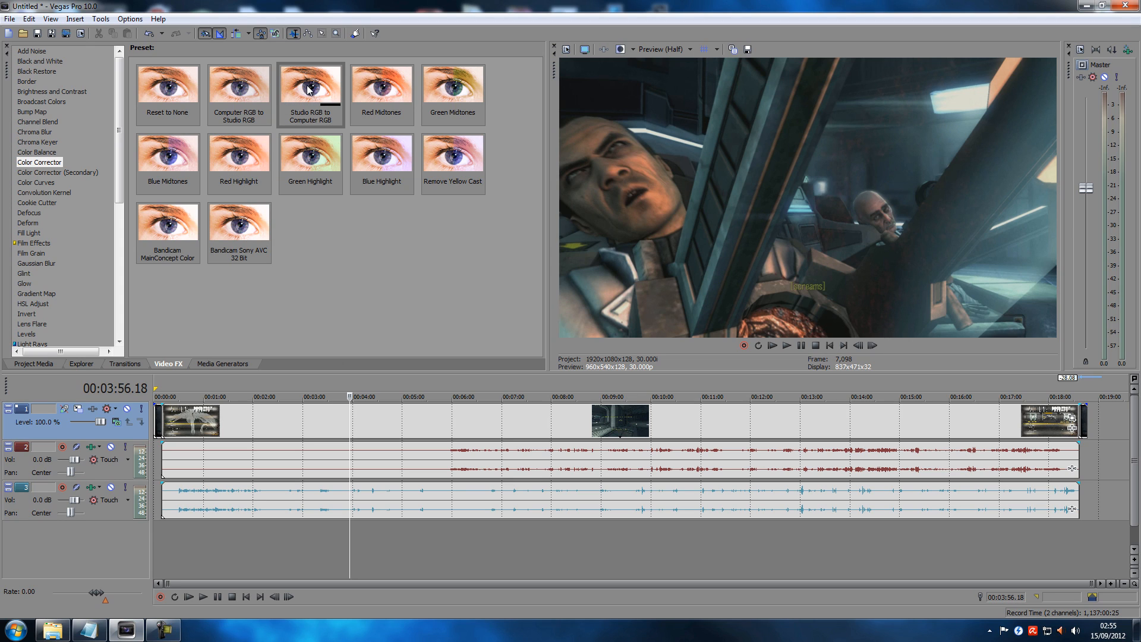
Apply the Studio RGB to Computer RGB preset of Color Corrector to the gameplay clip and set its Offset to -4
drag(319, 89, 515, 421)
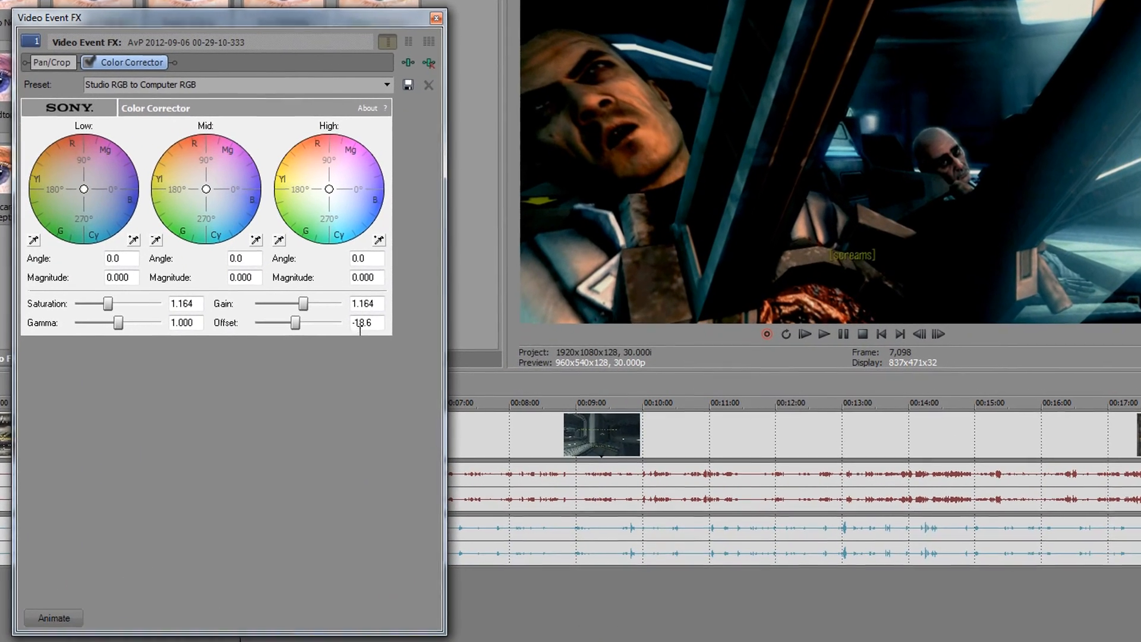
drag(371, 322, 362, 322)
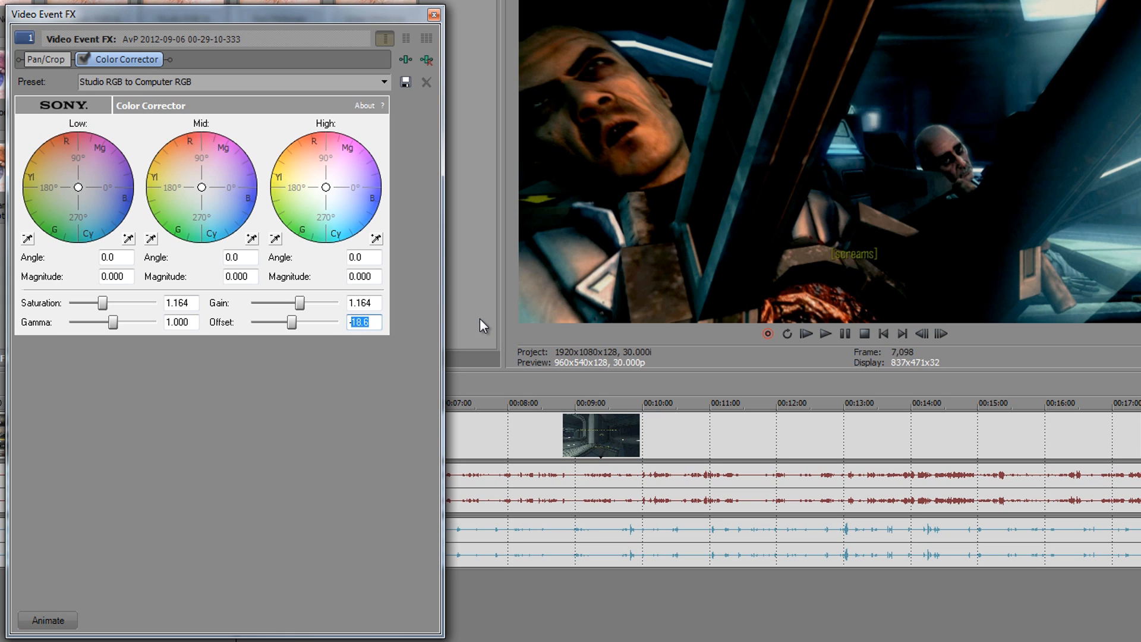
drag(374, 322, 285, 316)
key(BackSpace)
text(-4)
key(Return)
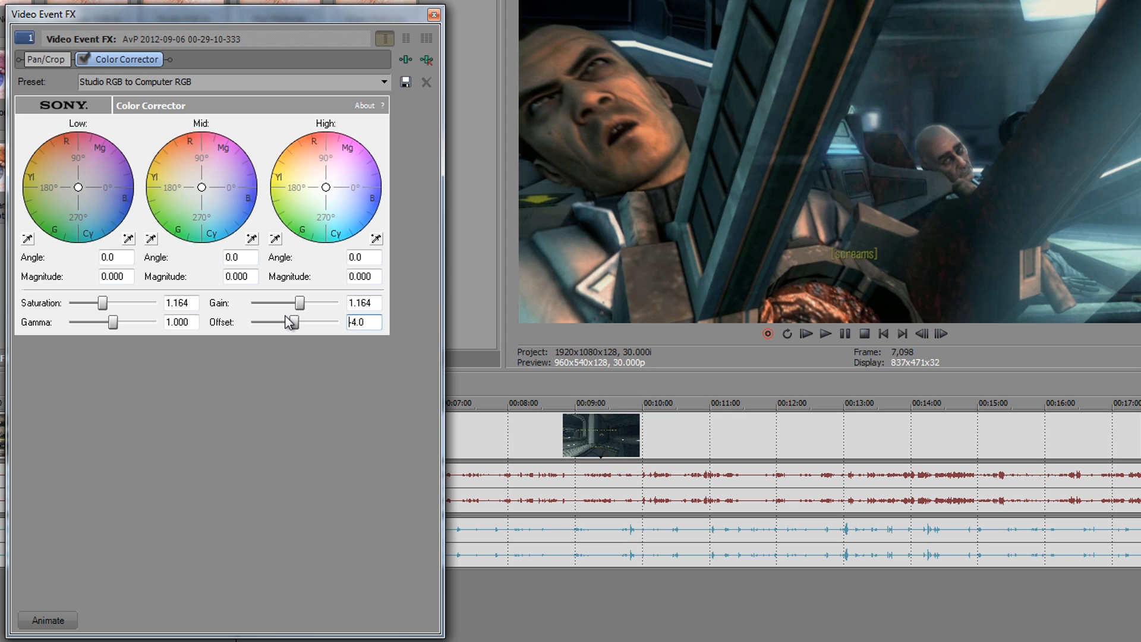
click(433, 14)
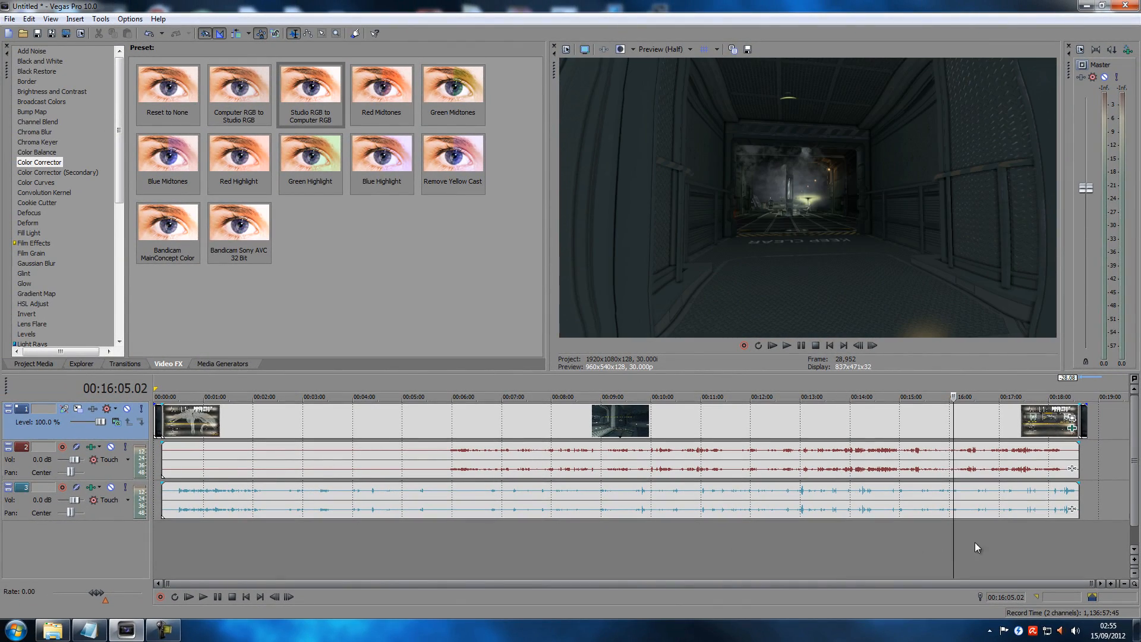
Preview the corrected gameplay at several points, from the final cutscene back to the main menu near the start
click(1007, 541)
click(1058, 537)
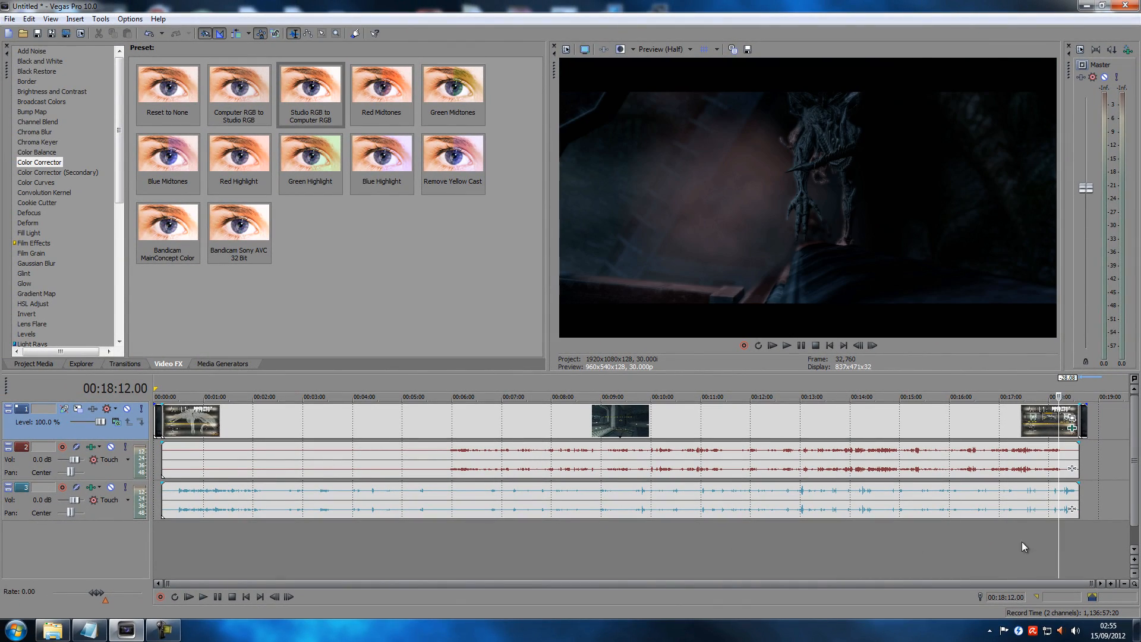
click(894, 554)
click(417, 564)
click(295, 540)
click(191, 527)
click(172, 543)
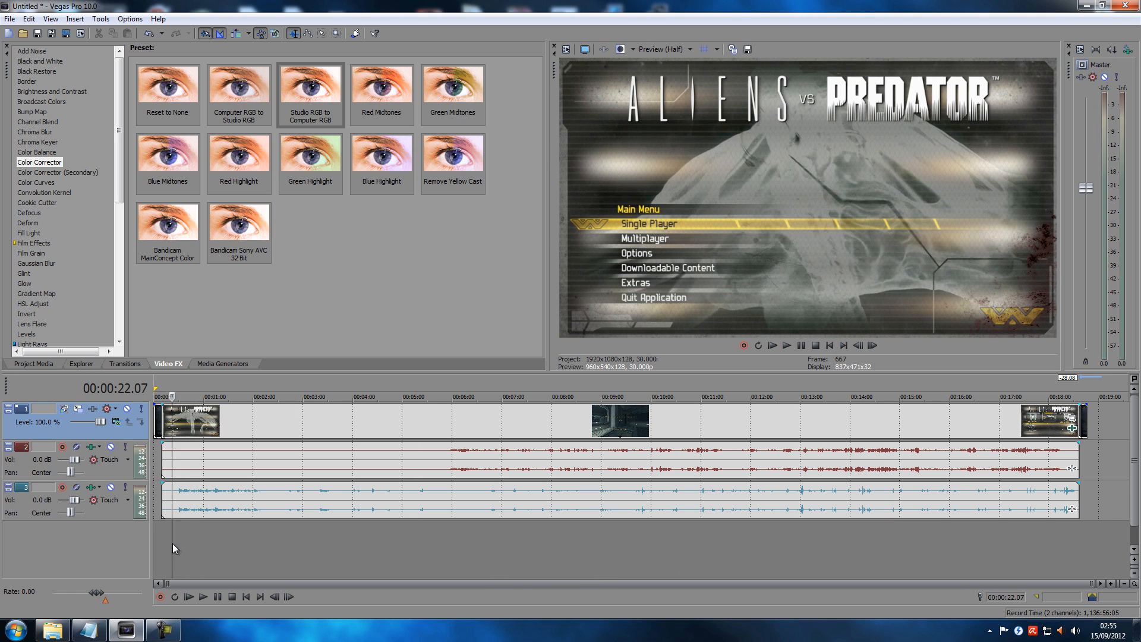
Compare the intro title image at the timeline's start with gameplay frames near the end and middle
click(246, 597)
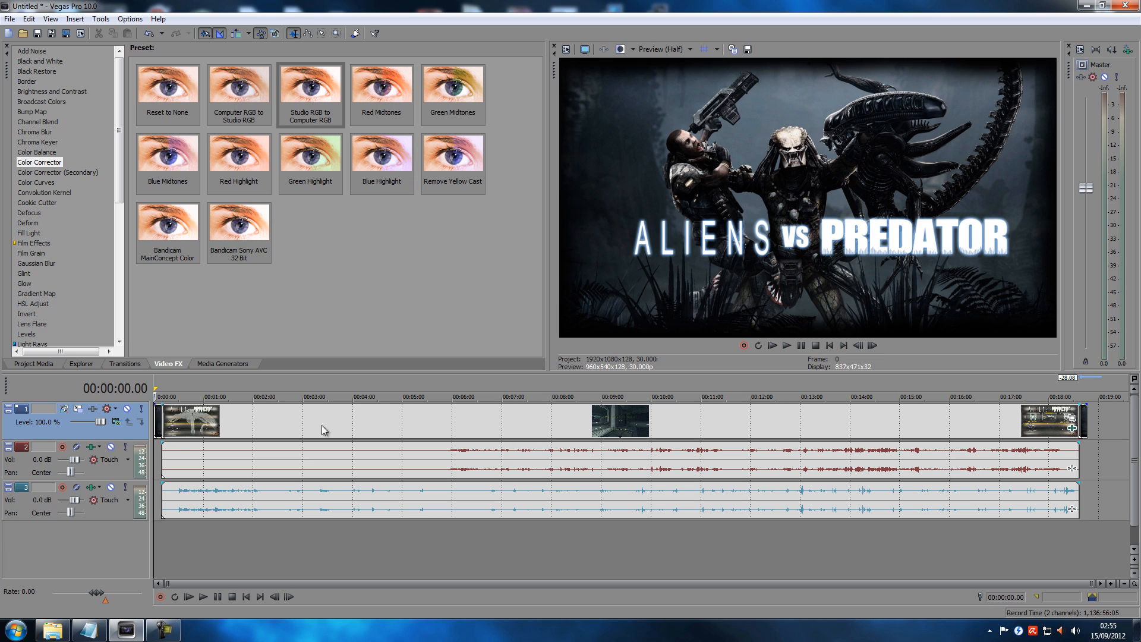
scroll(167, 453, up, 2)
scroll(167, 453, up, 3)
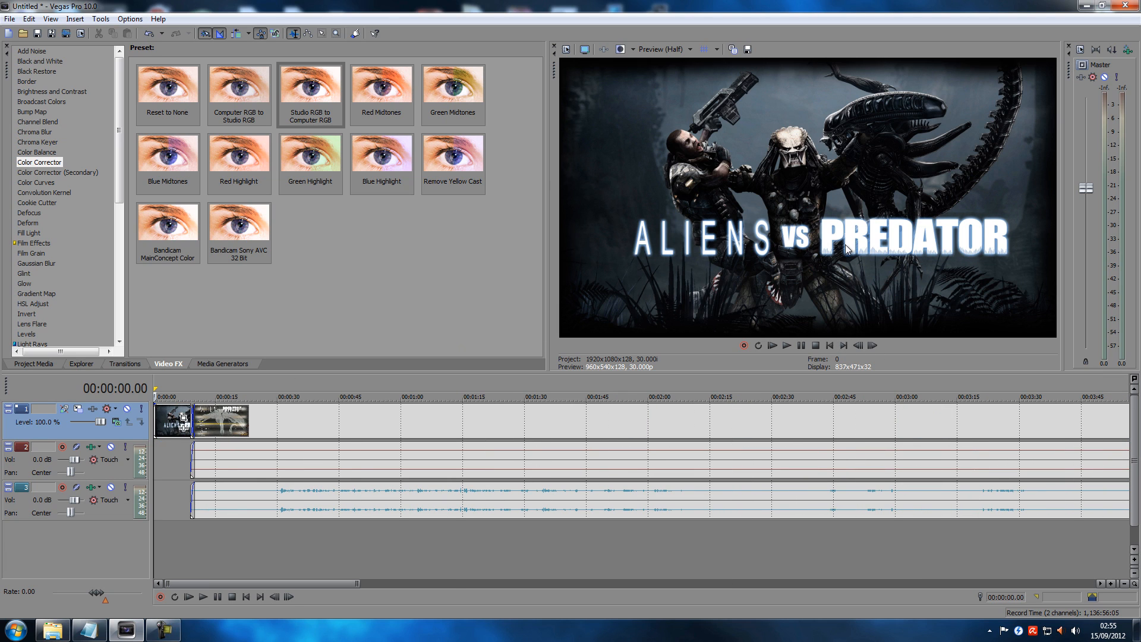
scroll(558, 516, down, 3)
scroll(558, 512, down, 1)
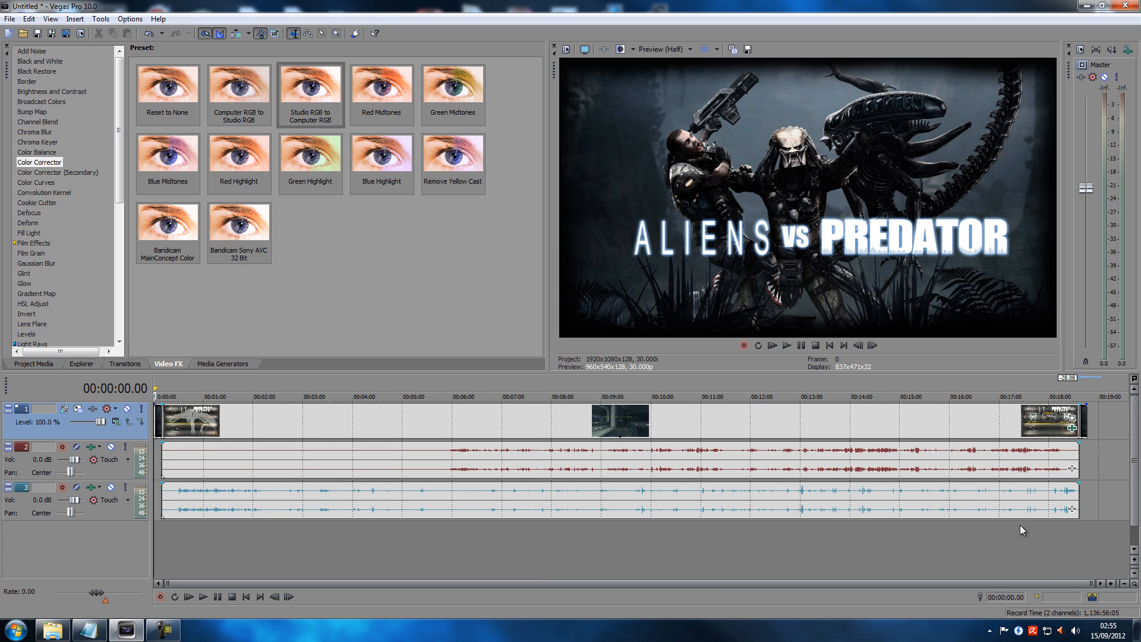
click(1049, 533)
click(846, 538)
click(594, 564)
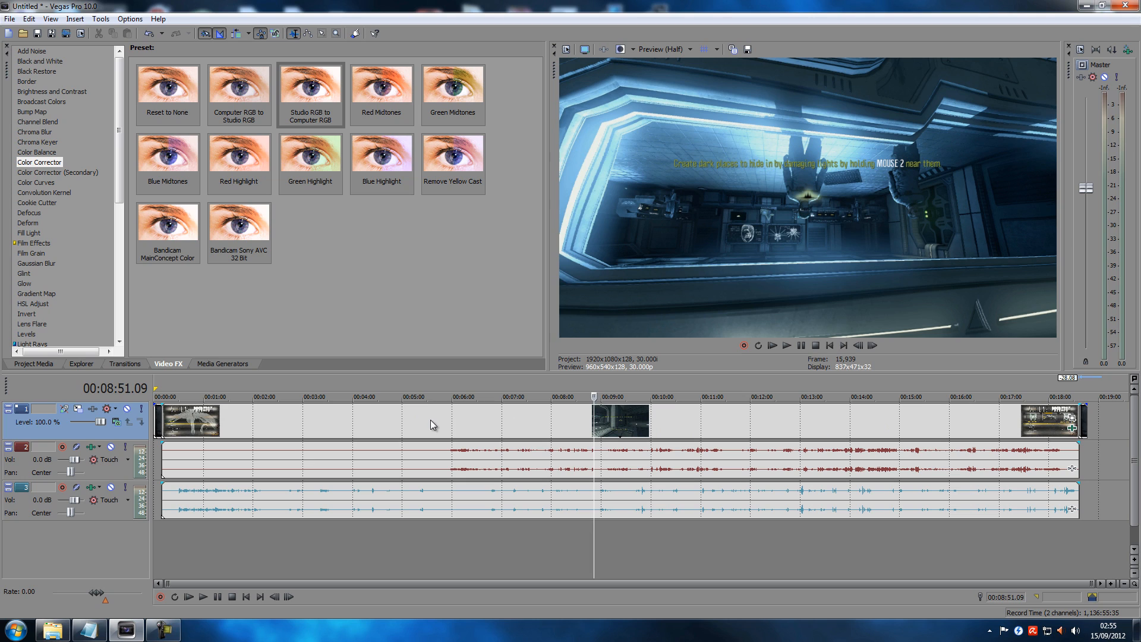
Review the gameplay clip's Color Corrector values and check dark scenes, cutscenes and the main menu across the timeline
click(1071, 428)
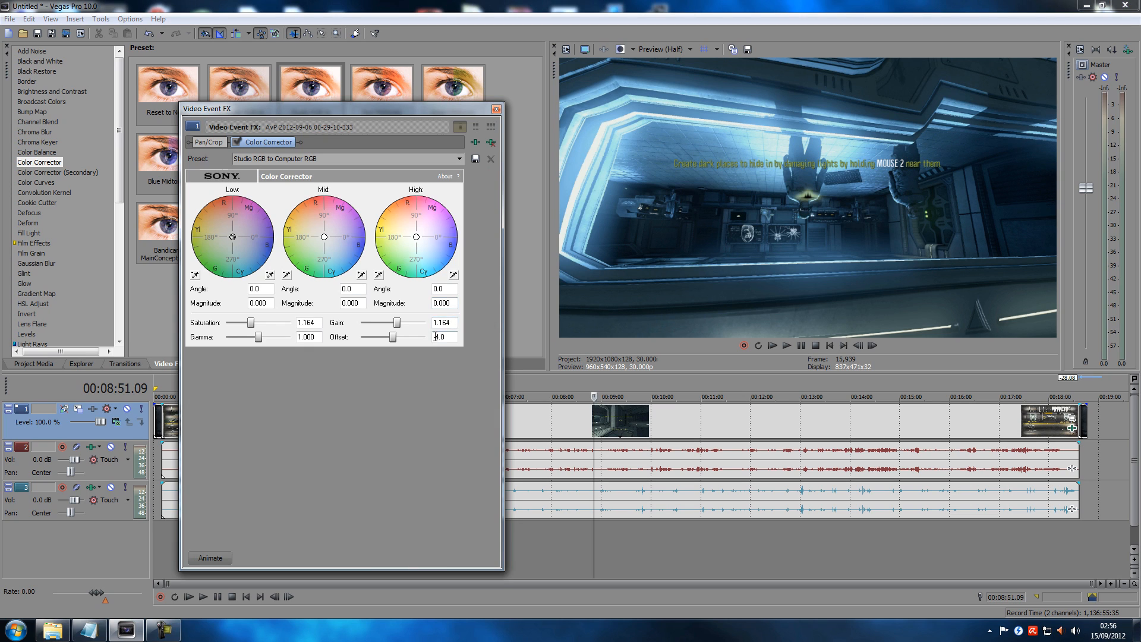
click(496, 109)
click(761, 539)
click(880, 541)
click(986, 536)
click(1036, 534)
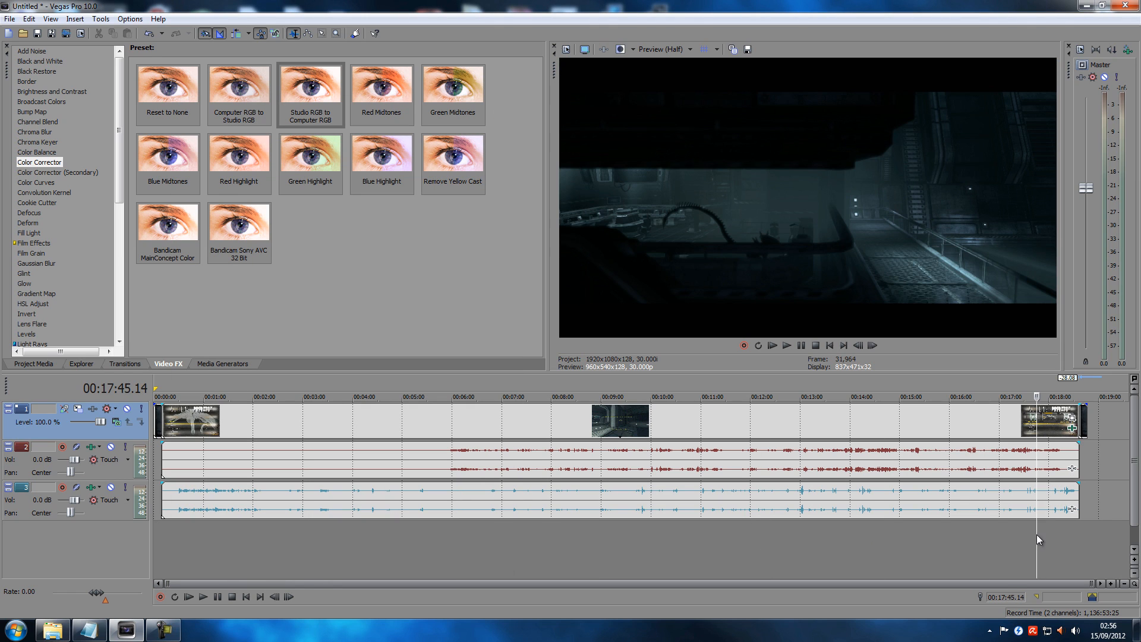
click(1013, 536)
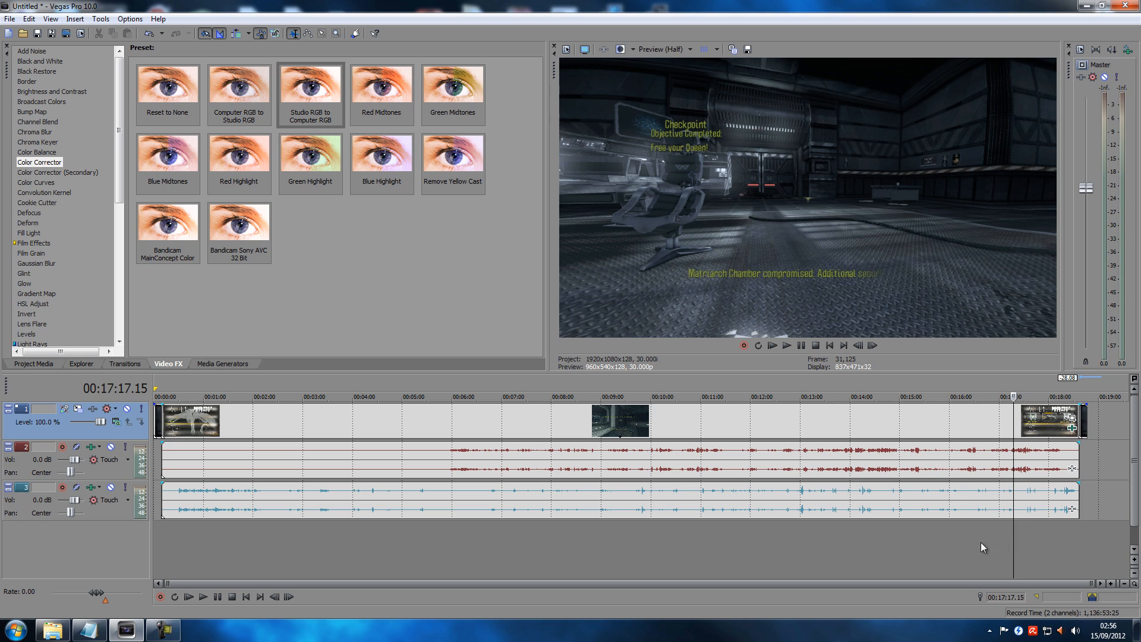
click(436, 540)
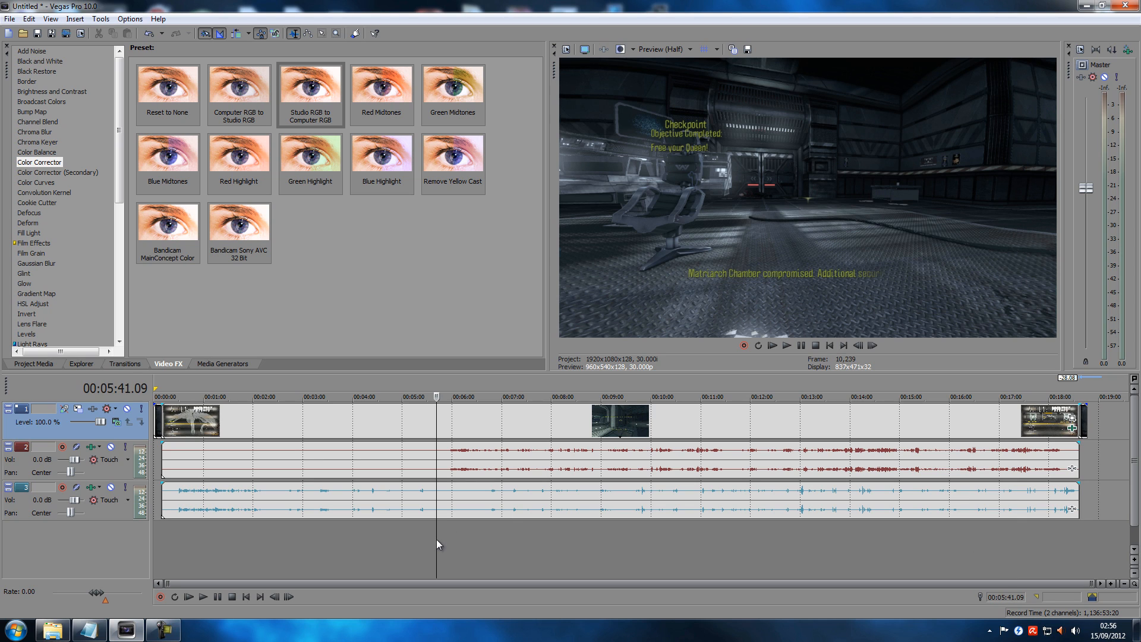
click(313, 545)
click(274, 556)
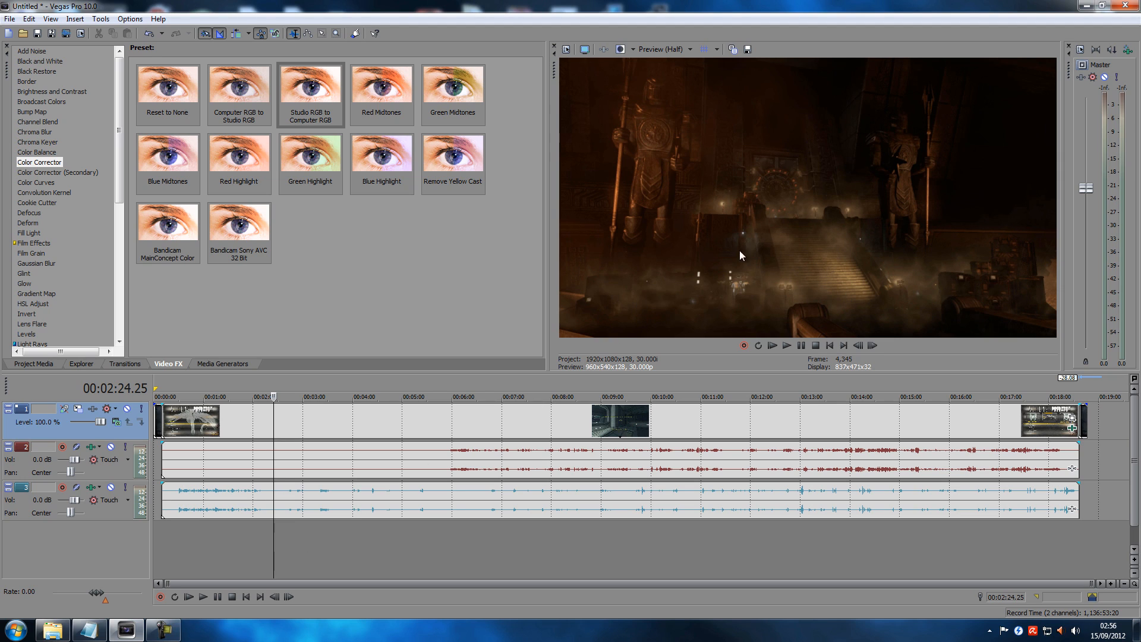
click(183, 539)
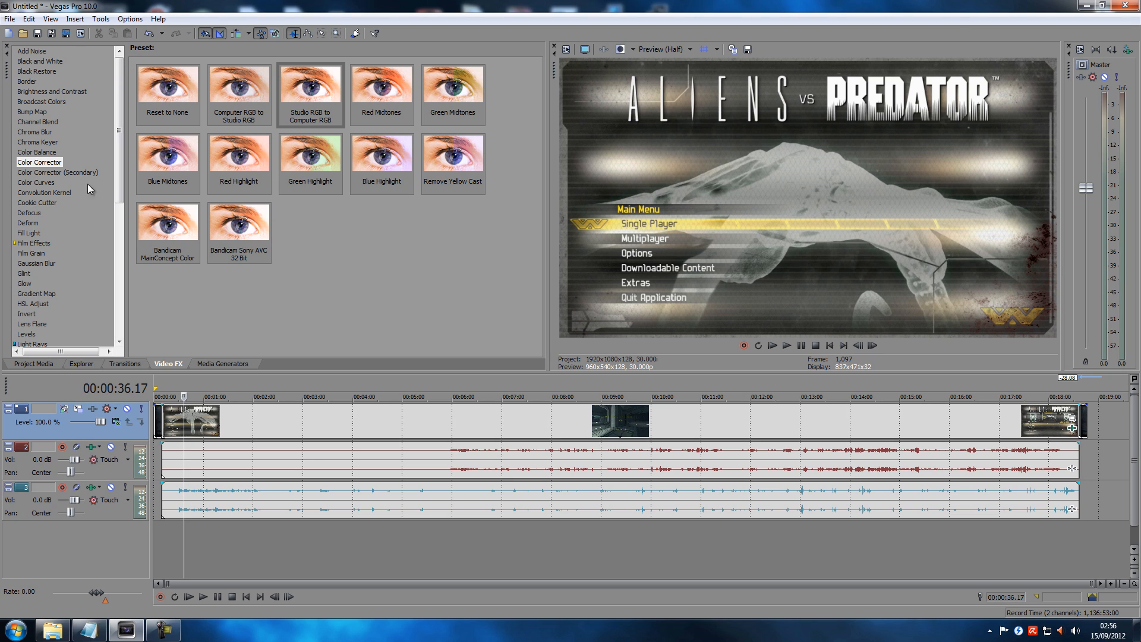
Select all events over the full length of the project and open the Render As settings
click(10, 19)
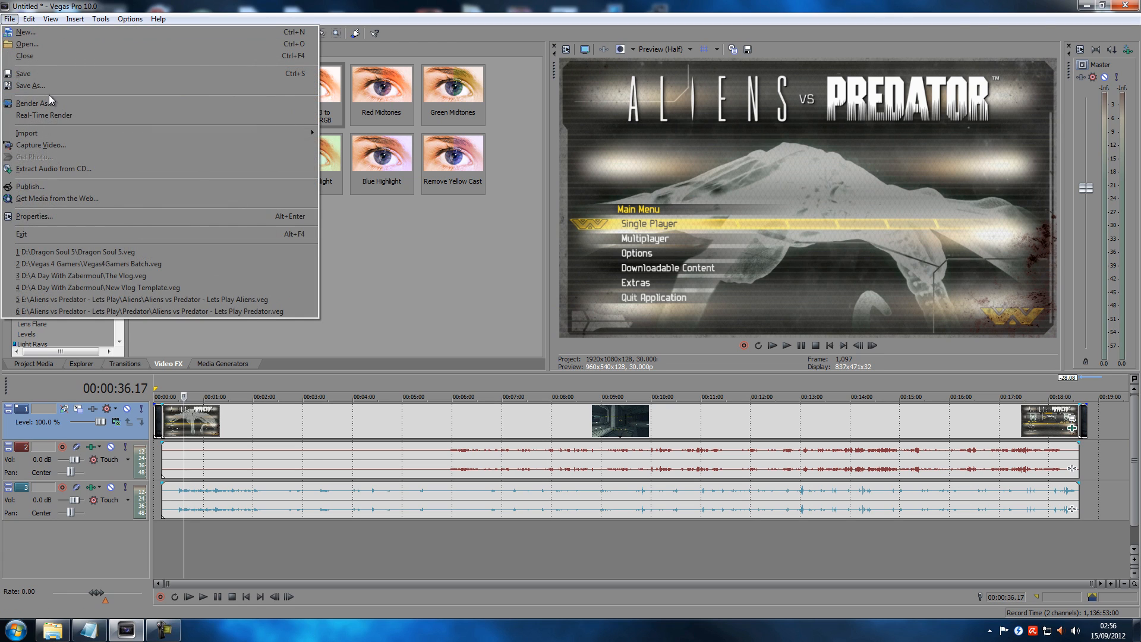
click(465, 544)
click(466, 544)
key(ctrl+a)
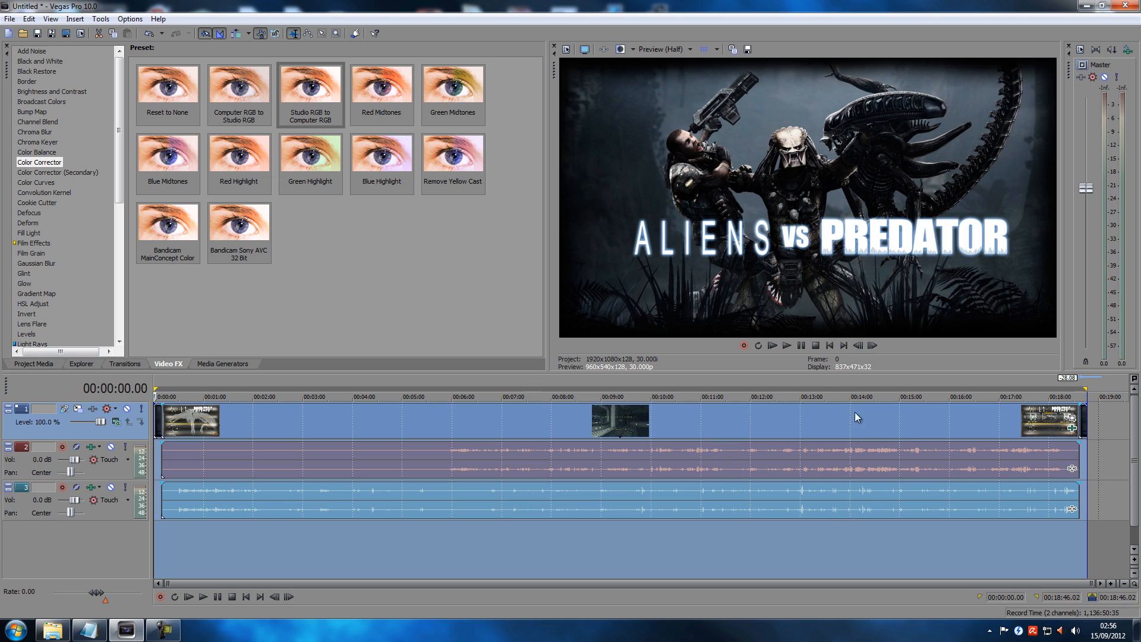
click(9, 18)
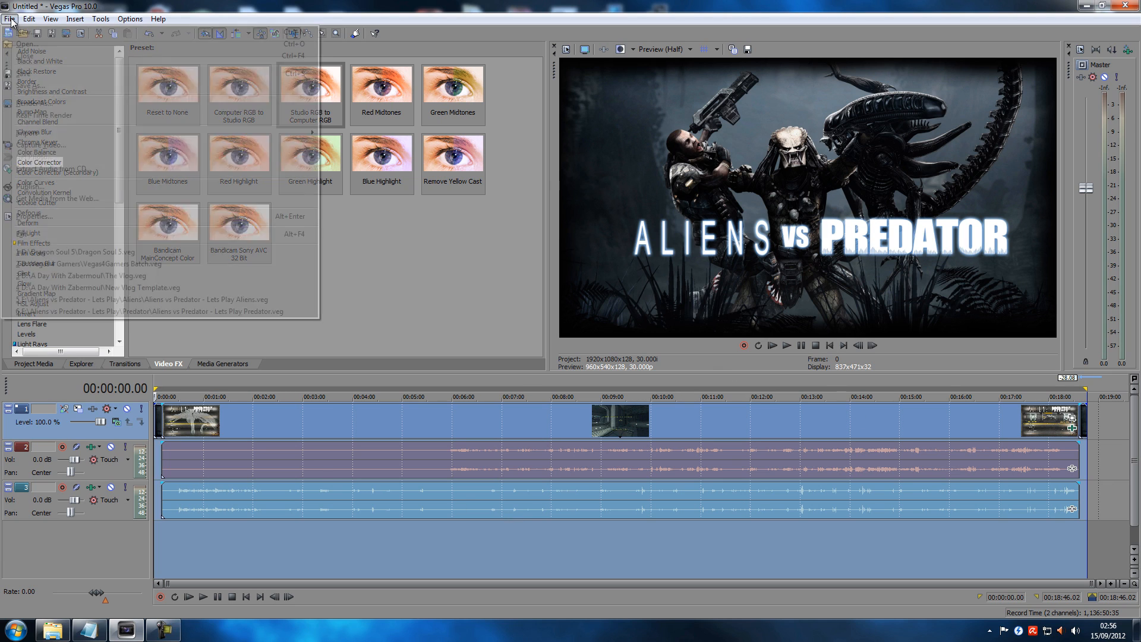
click(46, 102)
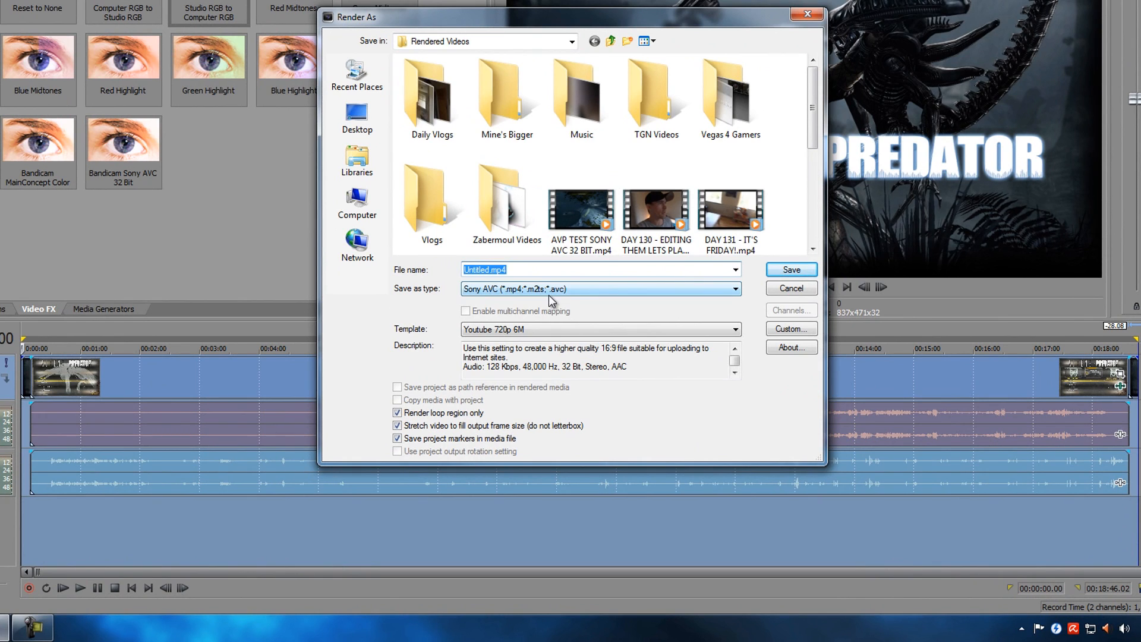
Set the render format to Sony AVC with the Internet 1920x1080-30p template
click(548, 295)
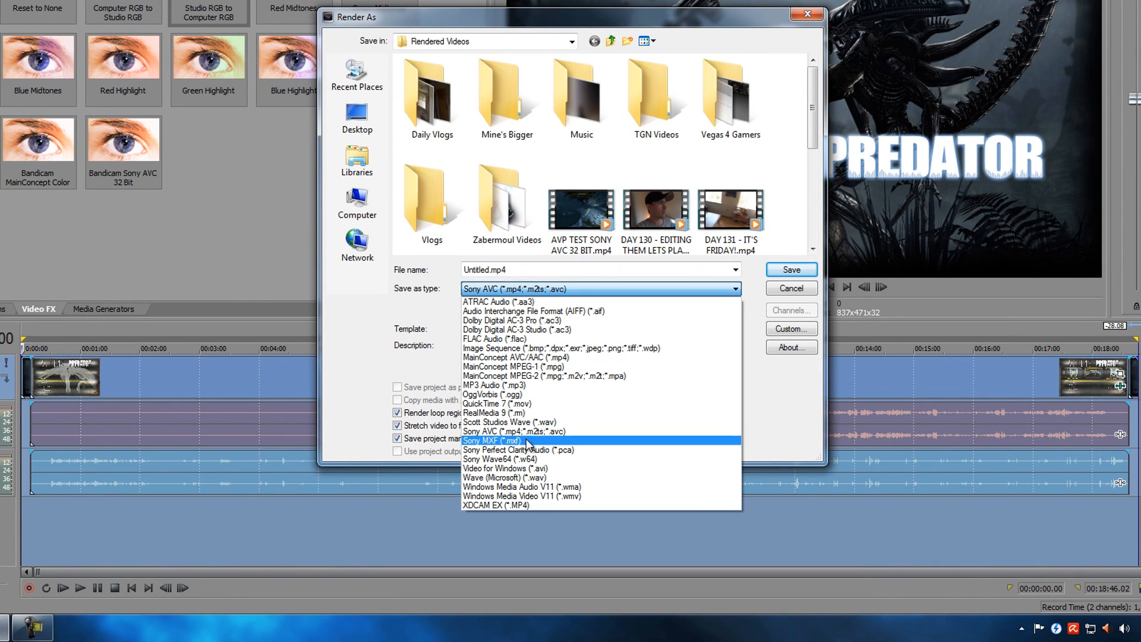
click(523, 432)
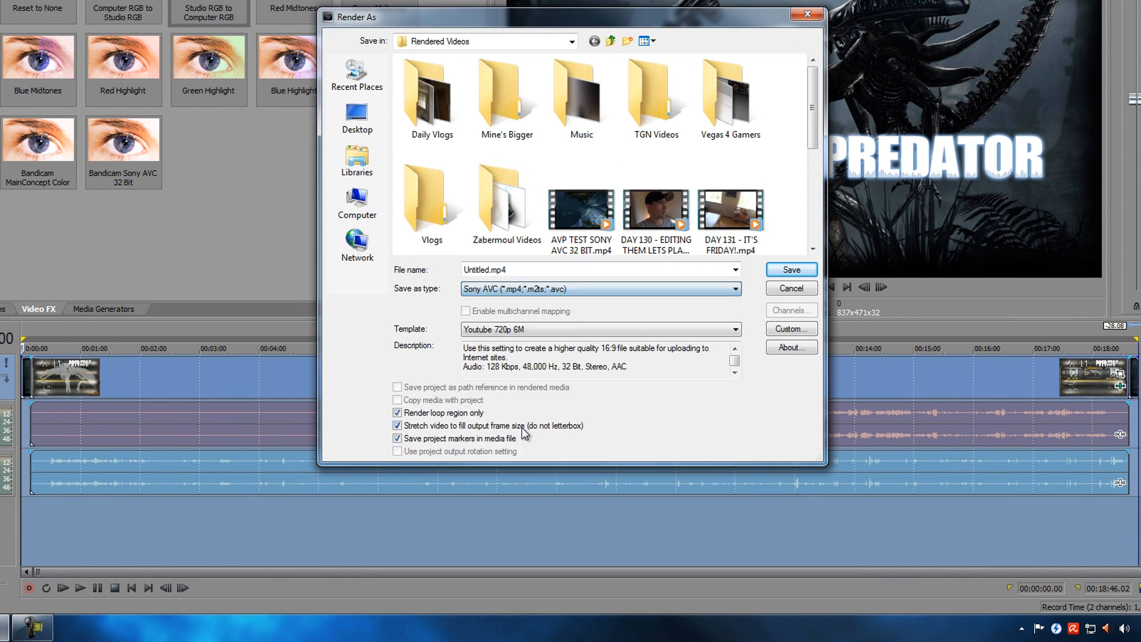
click(530, 330)
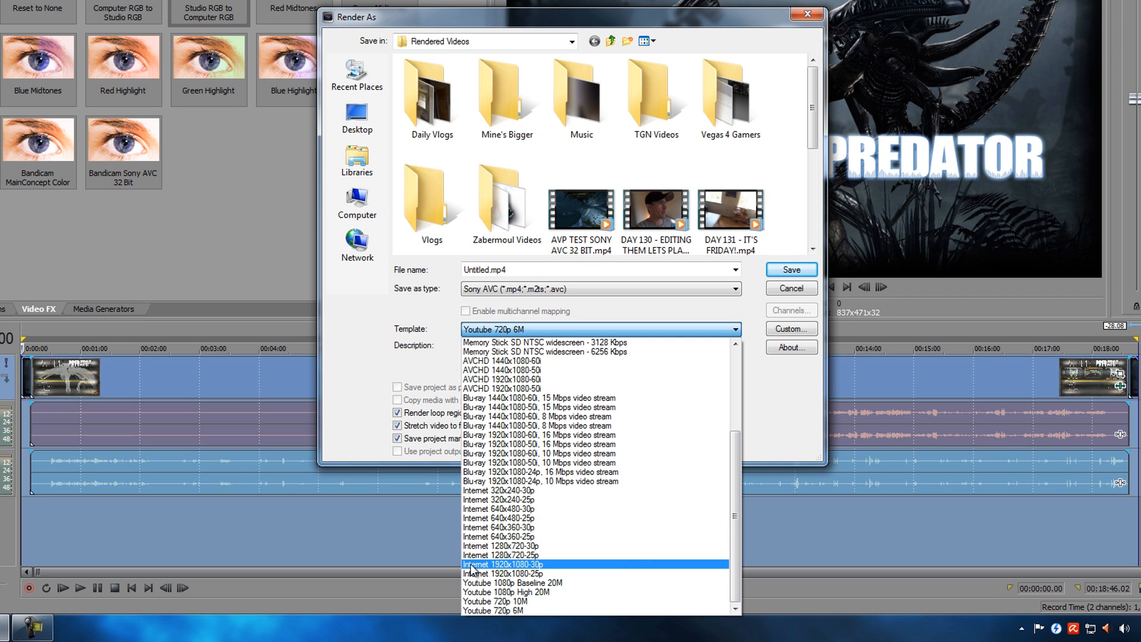
click(546, 564)
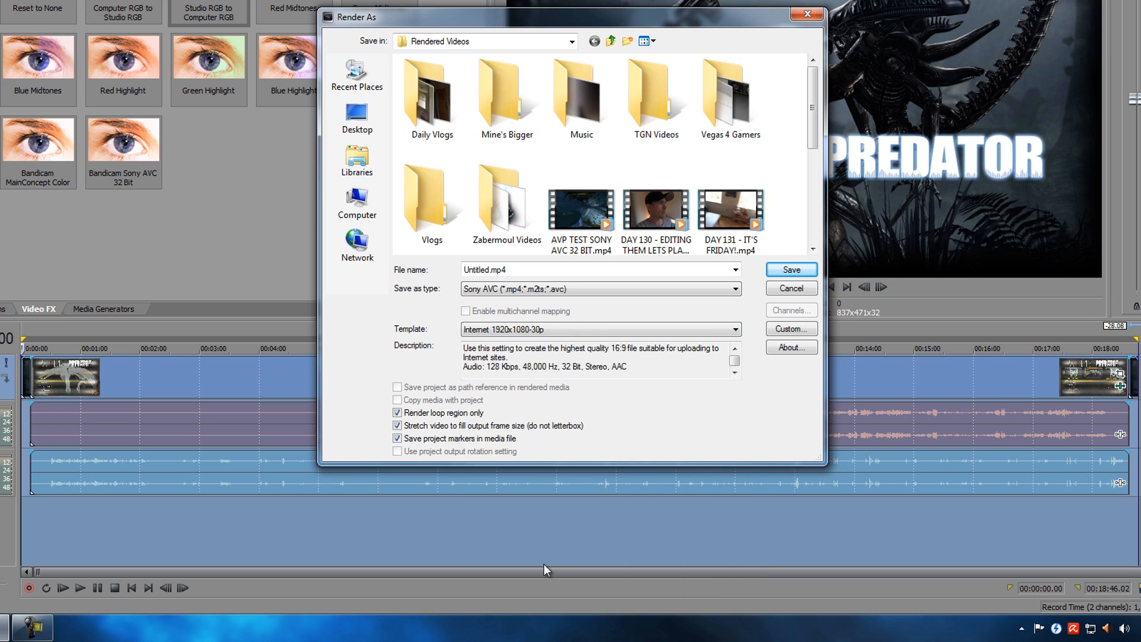
Open the template's custom settings and set the frame rate to 30, keeping AVC as the video format
click(794, 334)
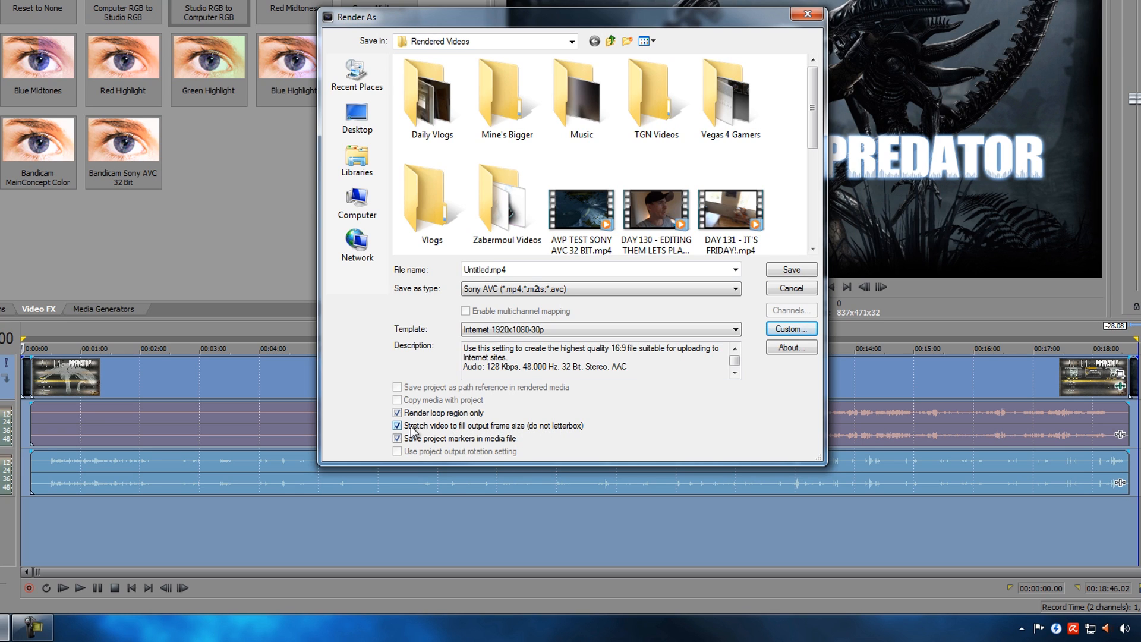
click(799, 330)
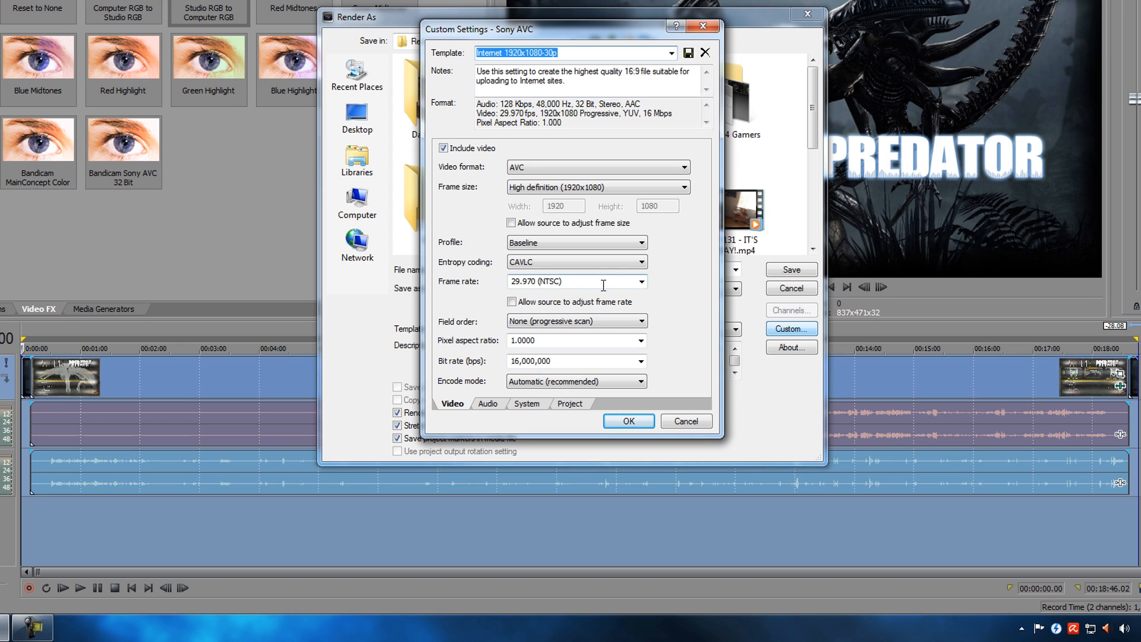
click(641, 282)
click(639, 283)
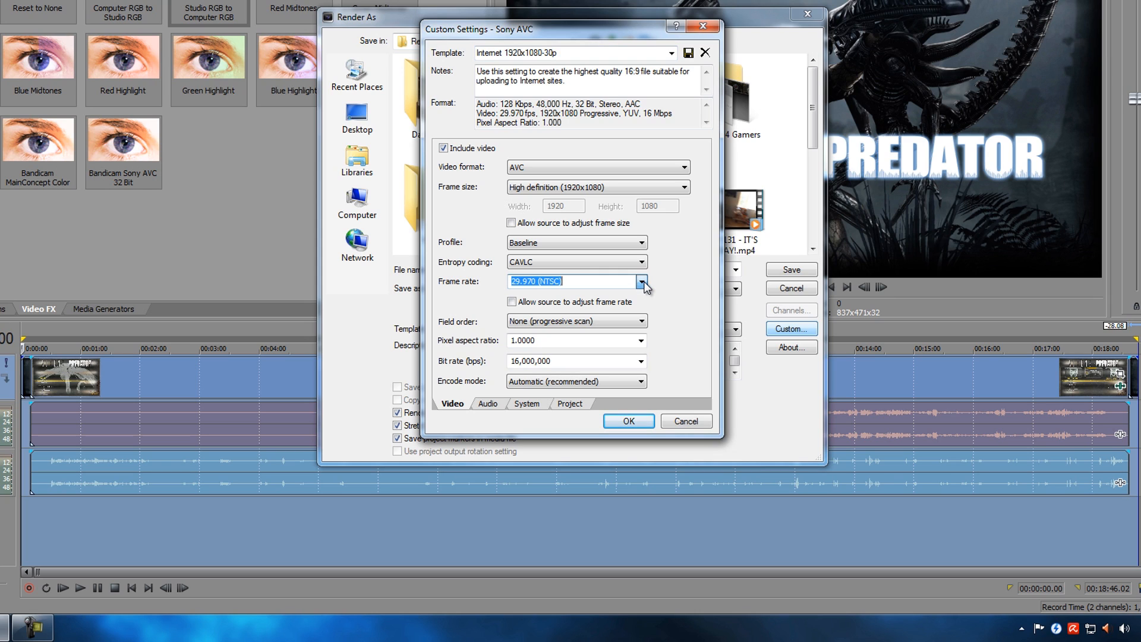
text(30)
click(609, 169)
click(608, 169)
click(547, 169)
click(548, 169)
click(528, 281)
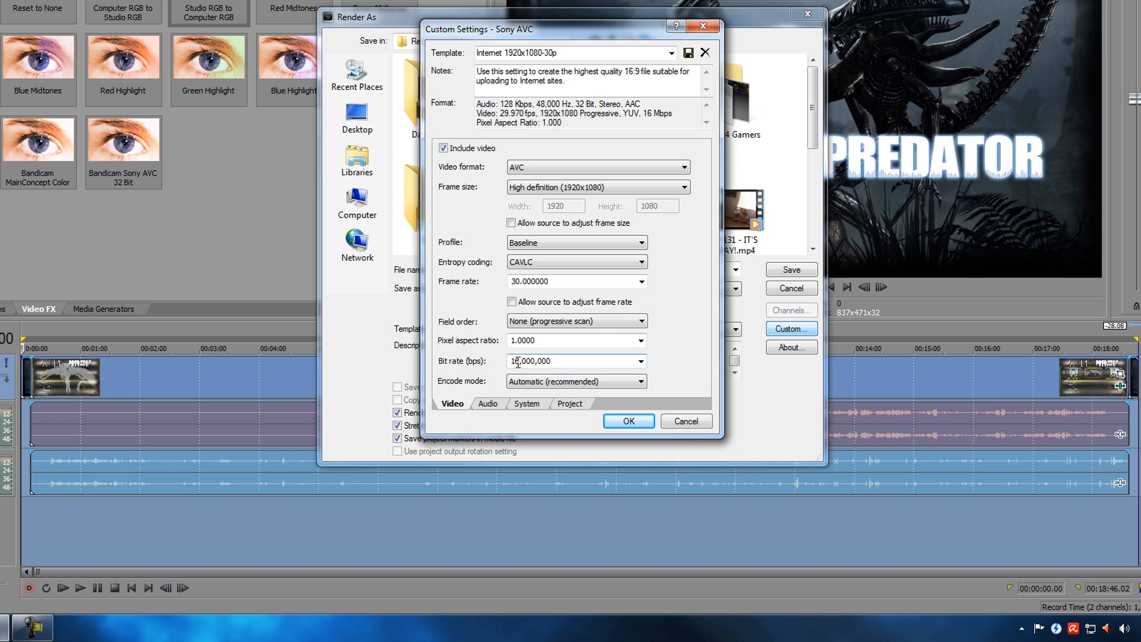
Set the video bit rate of the Sony AVC custom settings to 20,000,000 bps
click(641, 362)
click(540, 429)
click(520, 361)
click(576, 358)
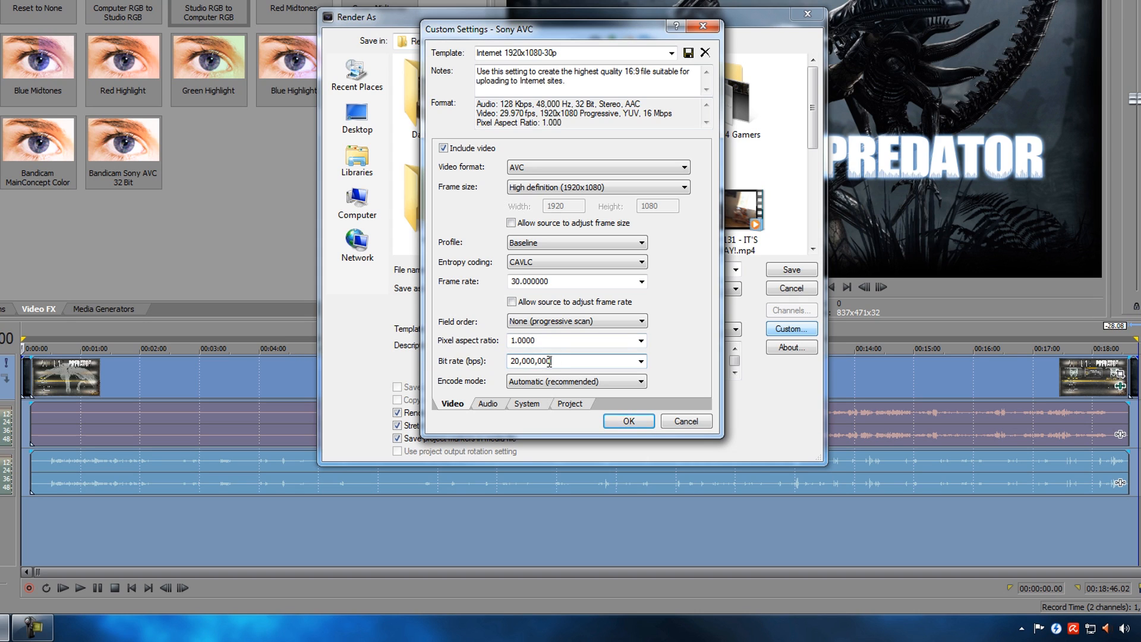
drag(559, 361, 499, 364)
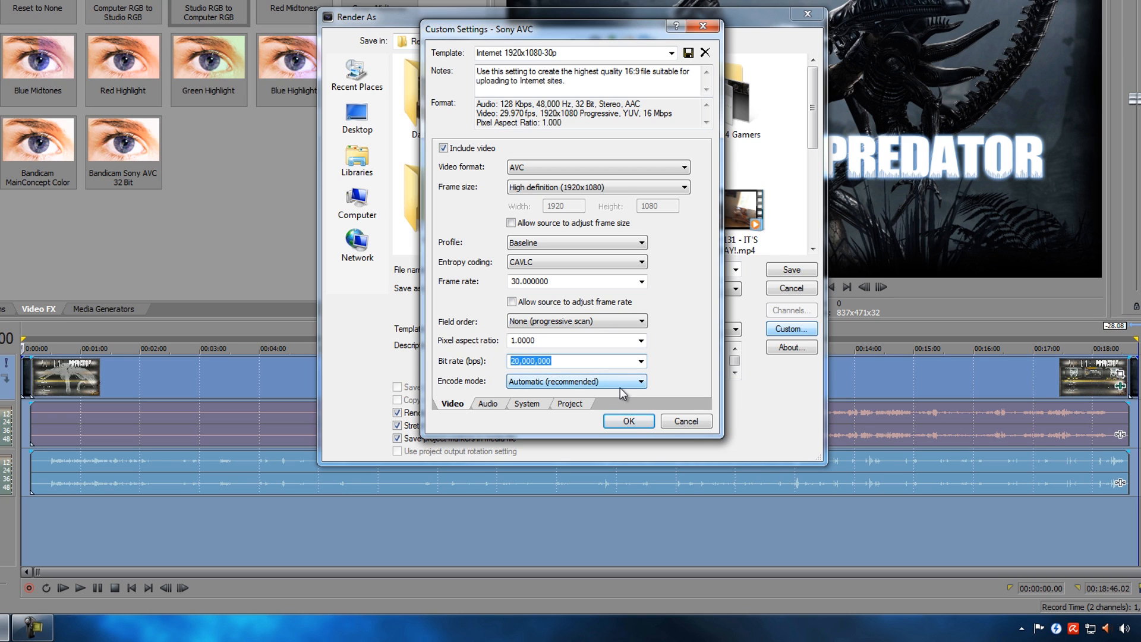
Keep the encode mode on Automatic (recommended) and the video profile on Baseline
click(575, 383)
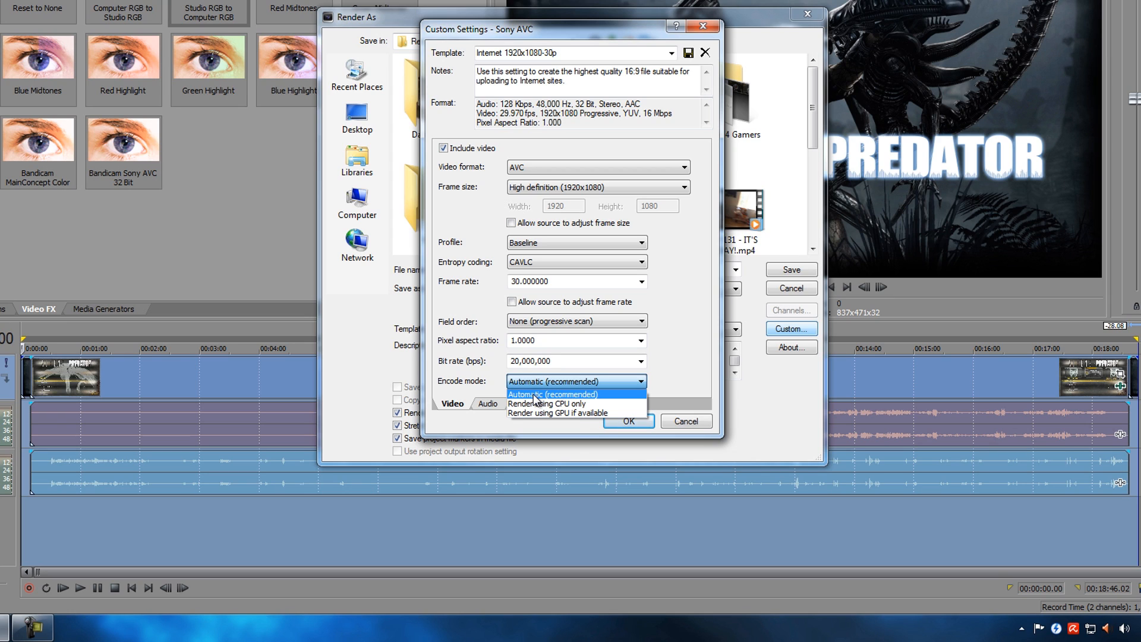
click(527, 395)
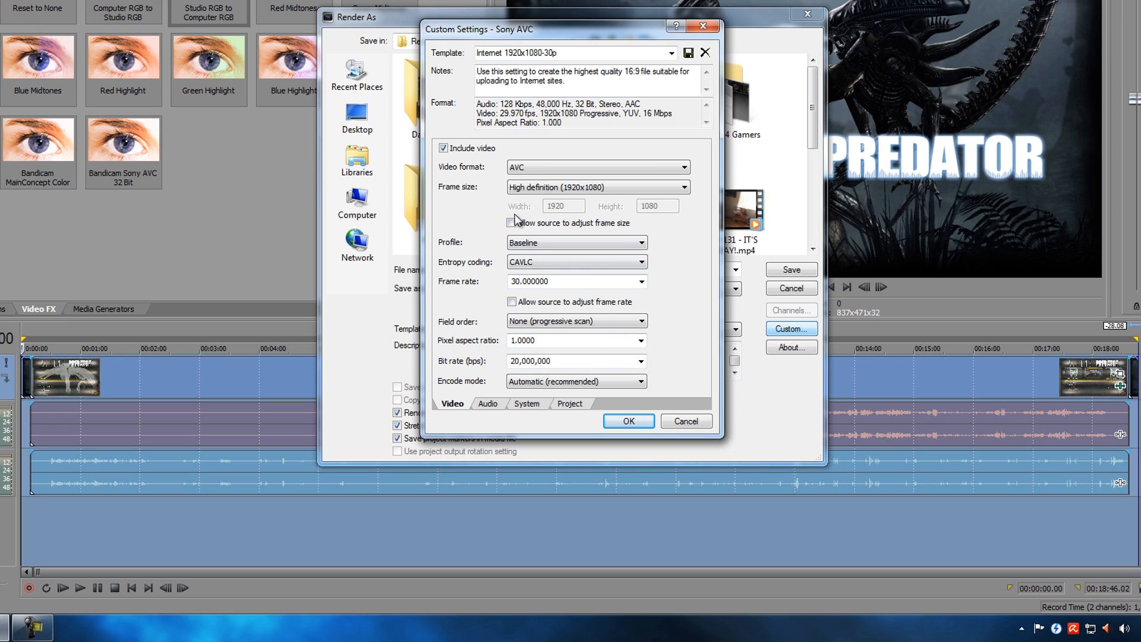
click(544, 243)
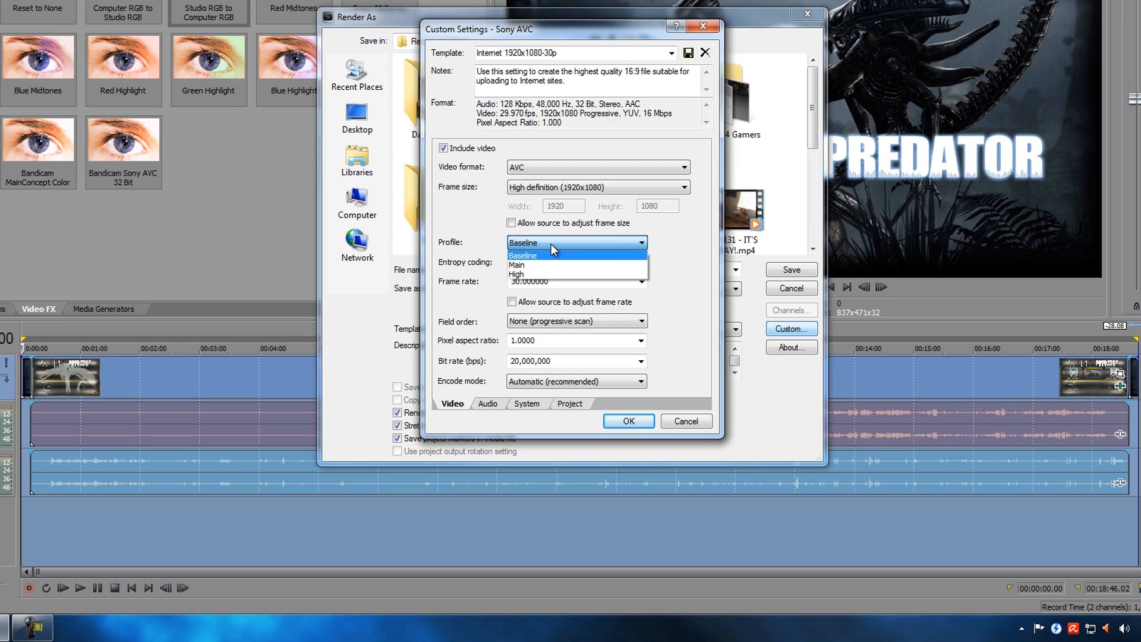
click(533, 244)
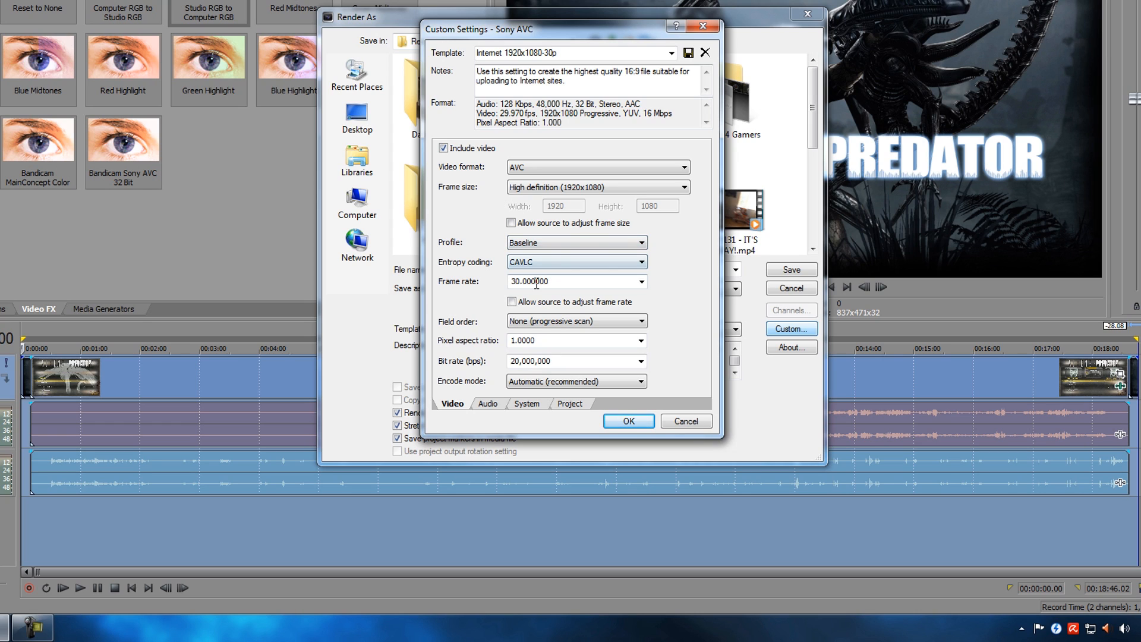
click(539, 241)
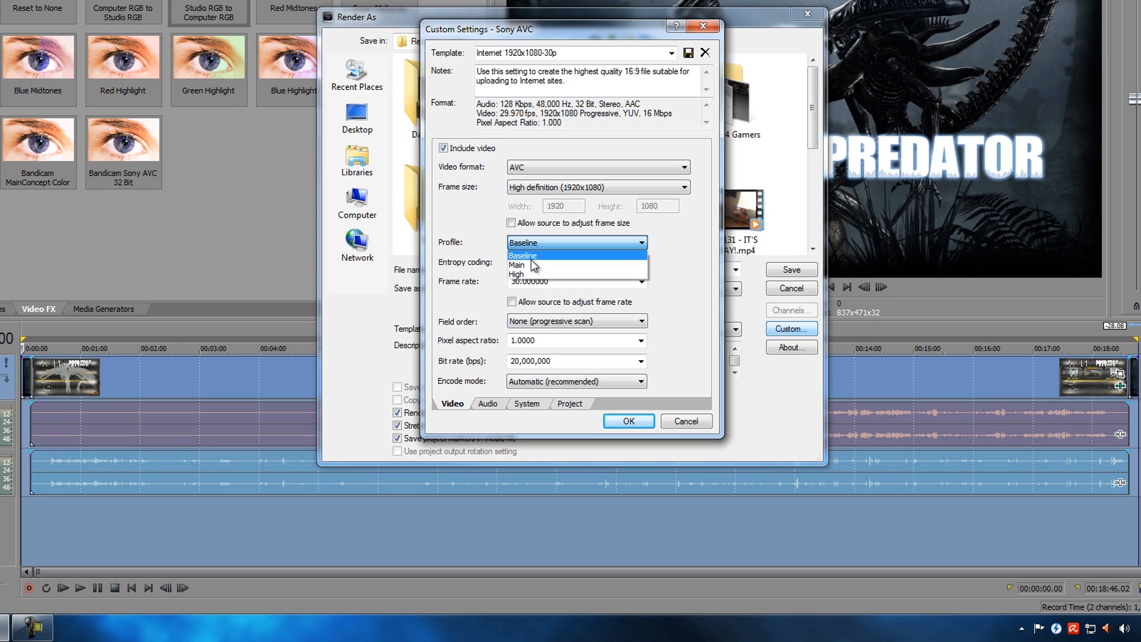
click(543, 243)
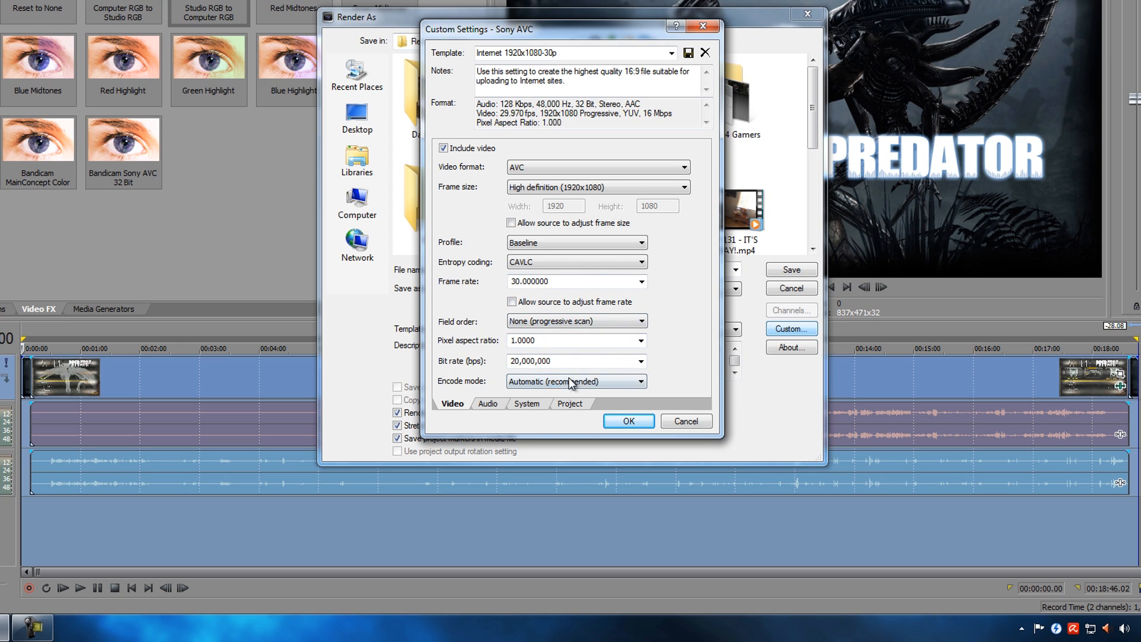
Set the audio bit rate of the render settings to 192,000 bps
click(494, 404)
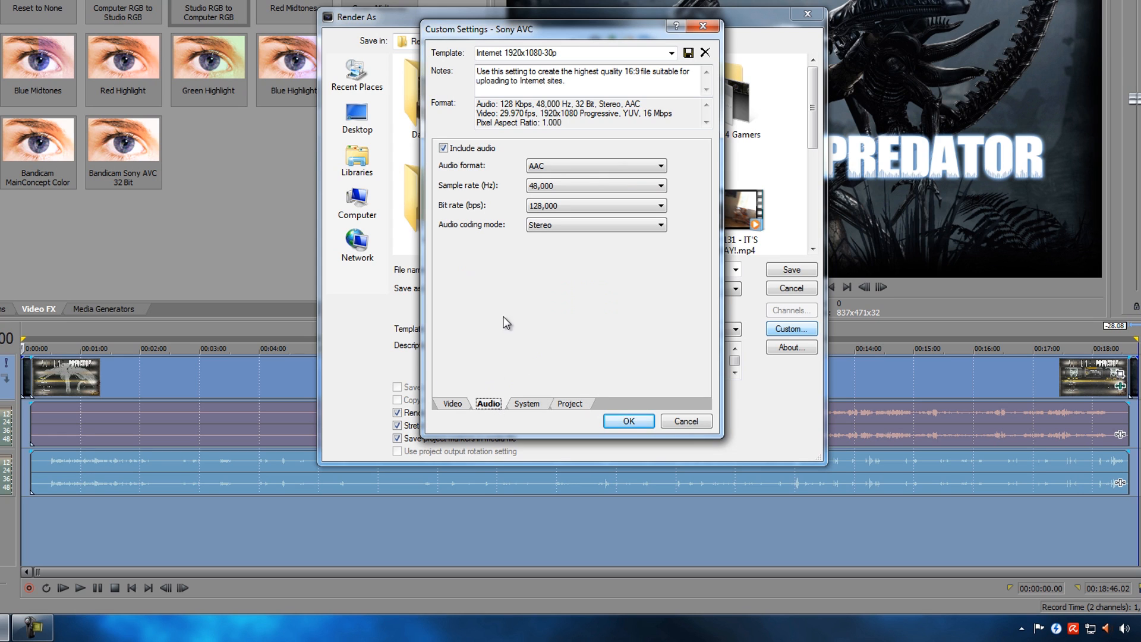
click(554, 206)
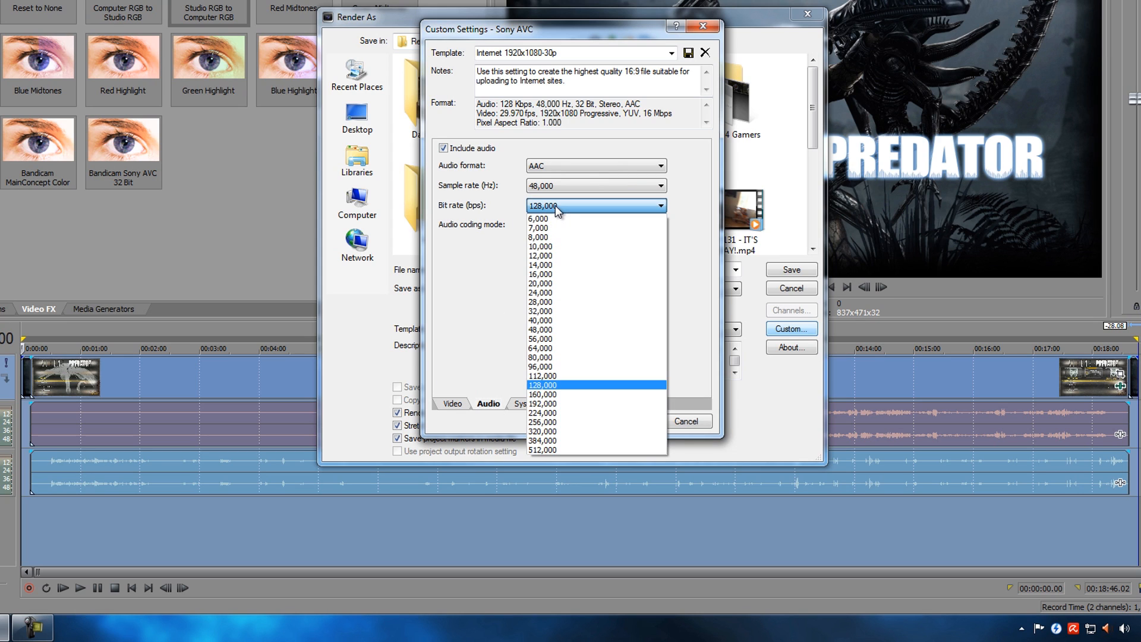
click(537, 404)
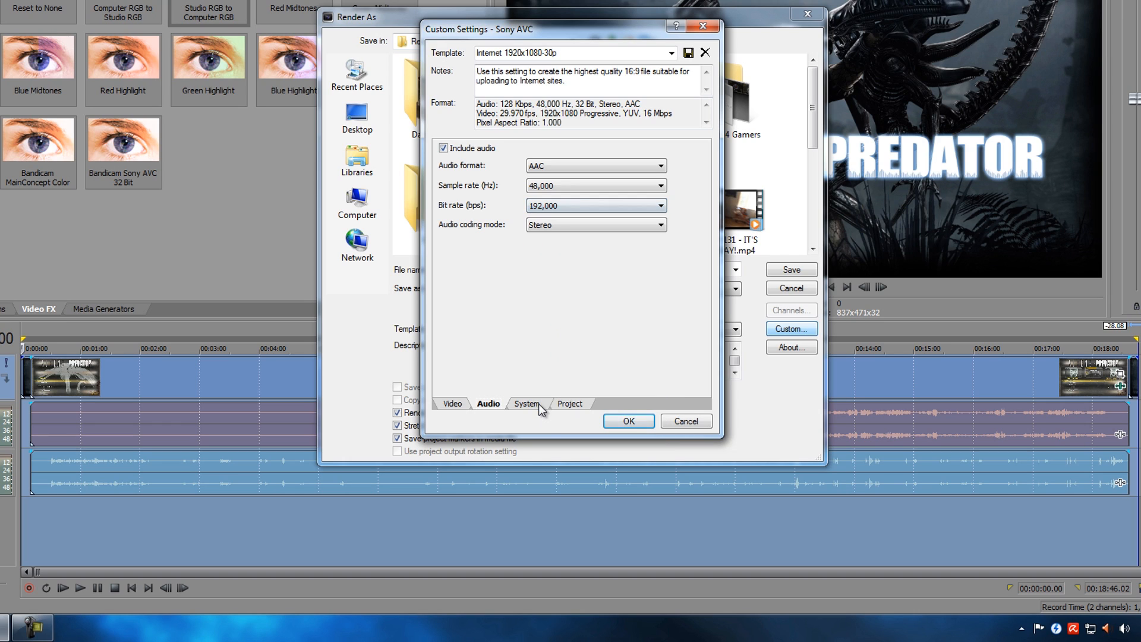
click(554, 208)
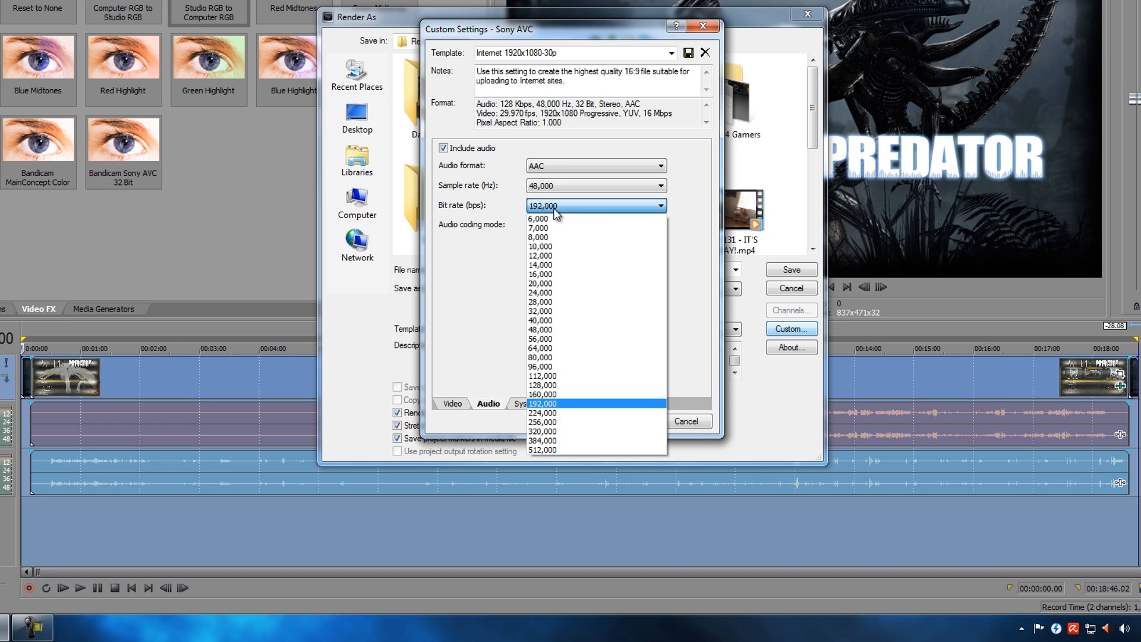
click(537, 405)
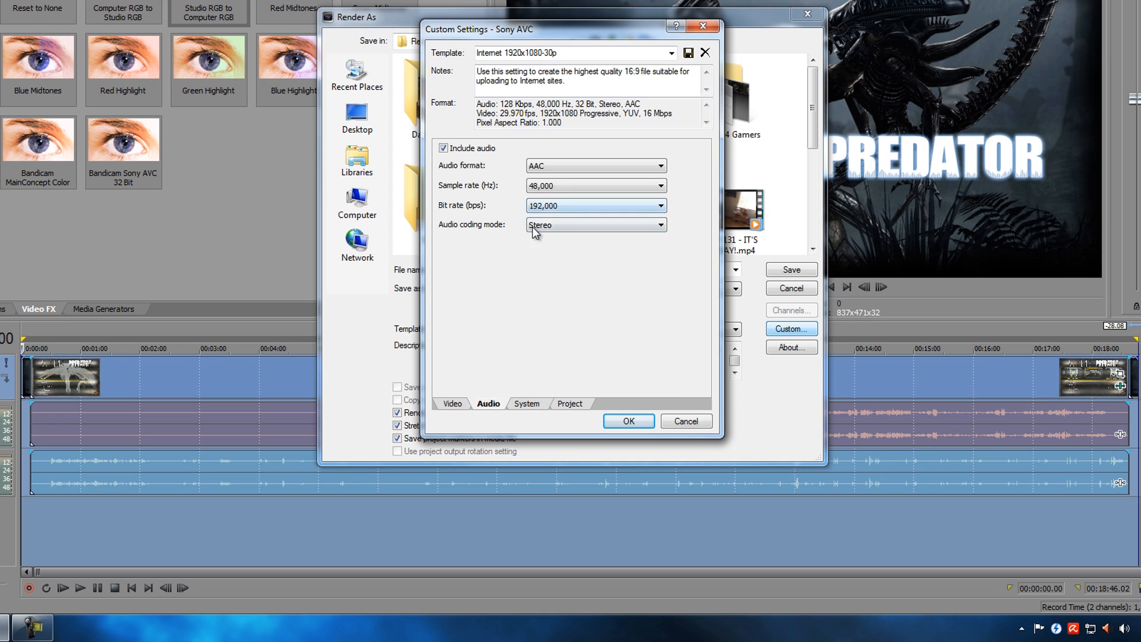
Keep the MP4 file format (.mp4) as the system format and set the video rendering quality to Best
click(527, 405)
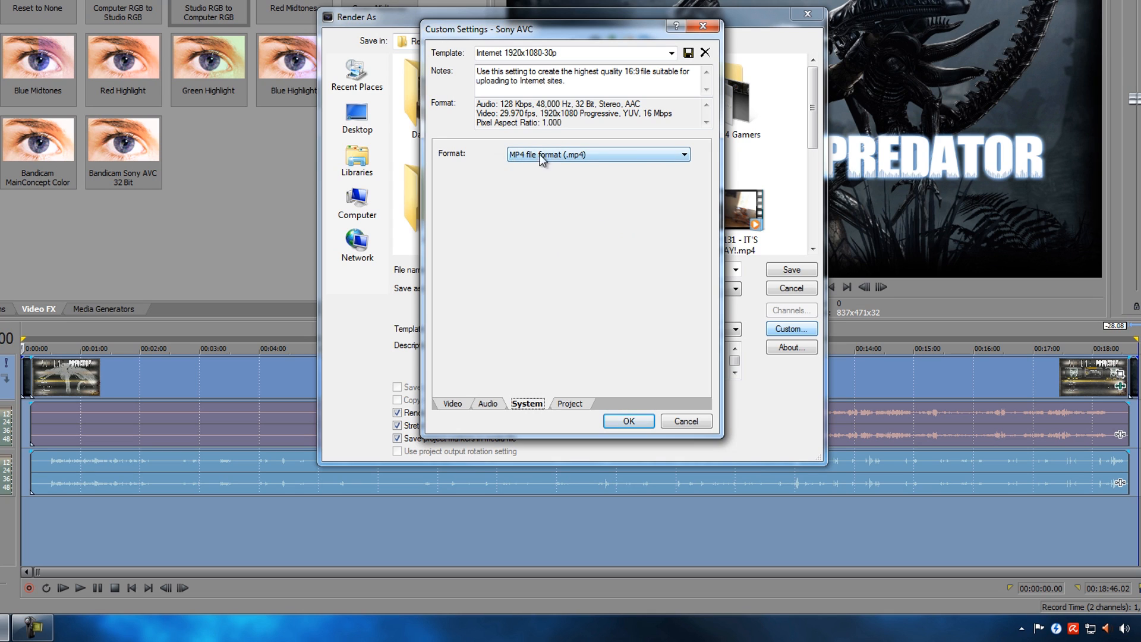
click(602, 156)
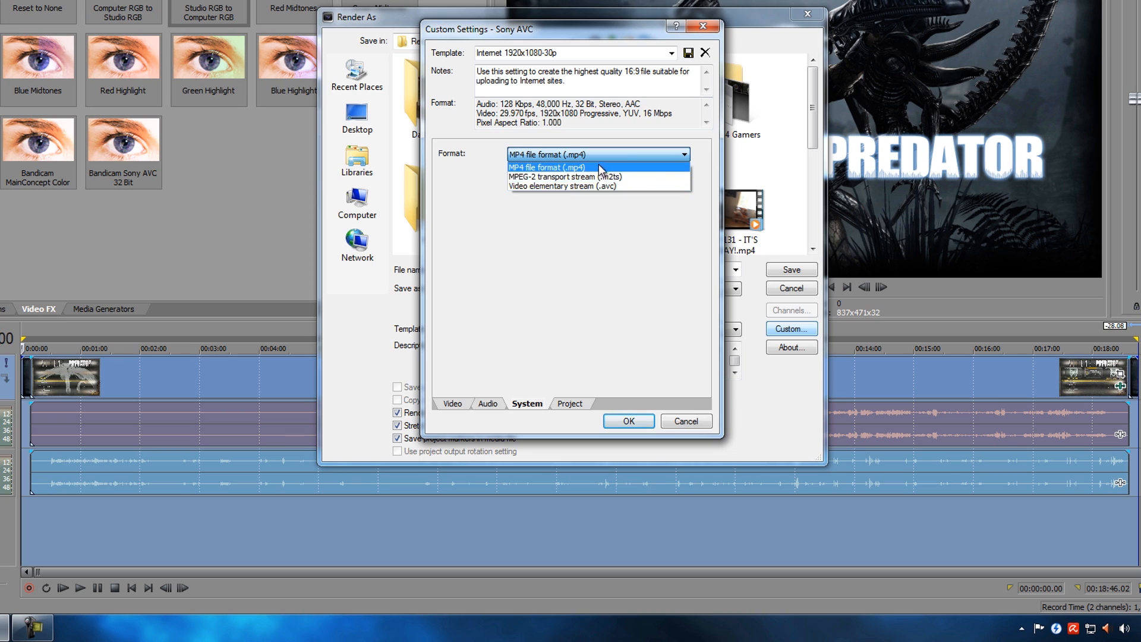
click(560, 167)
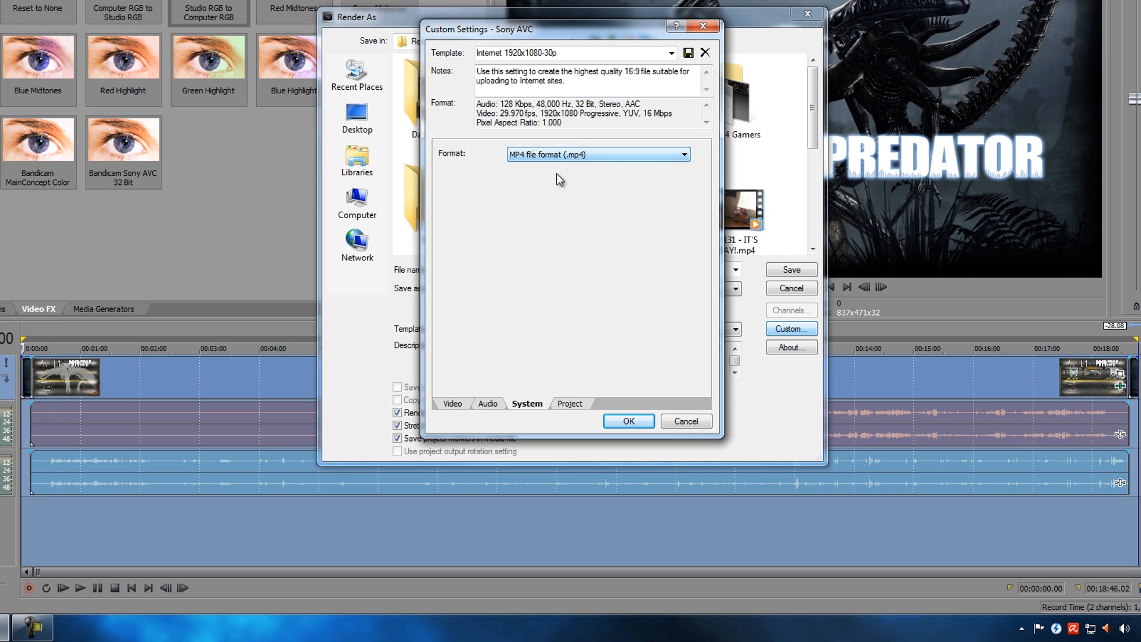
click(564, 404)
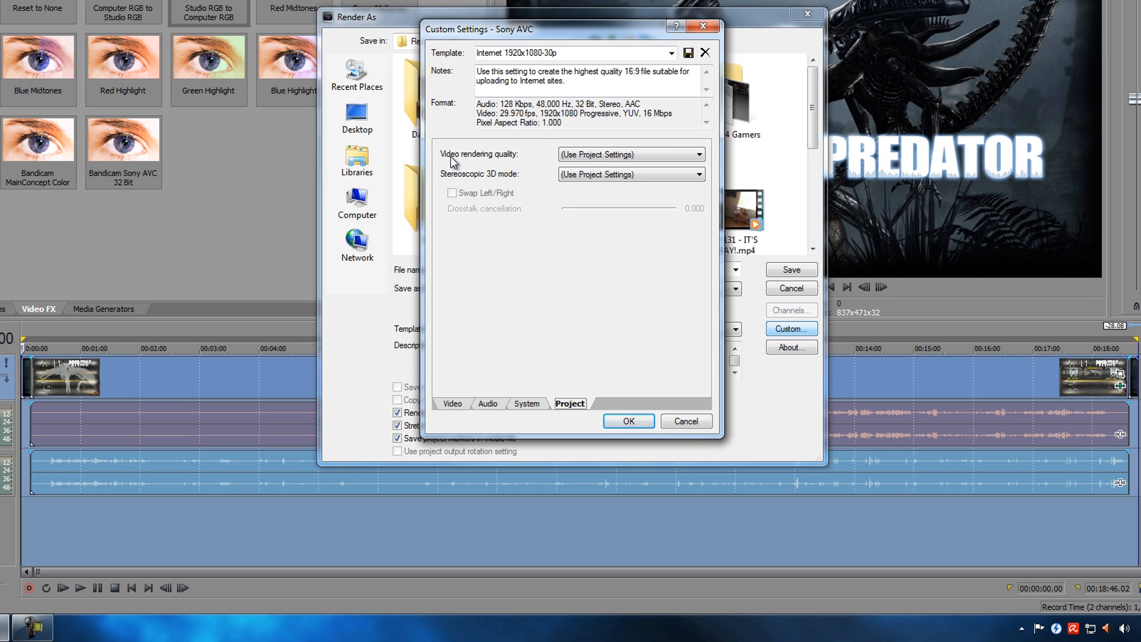
click(616, 157)
click(576, 201)
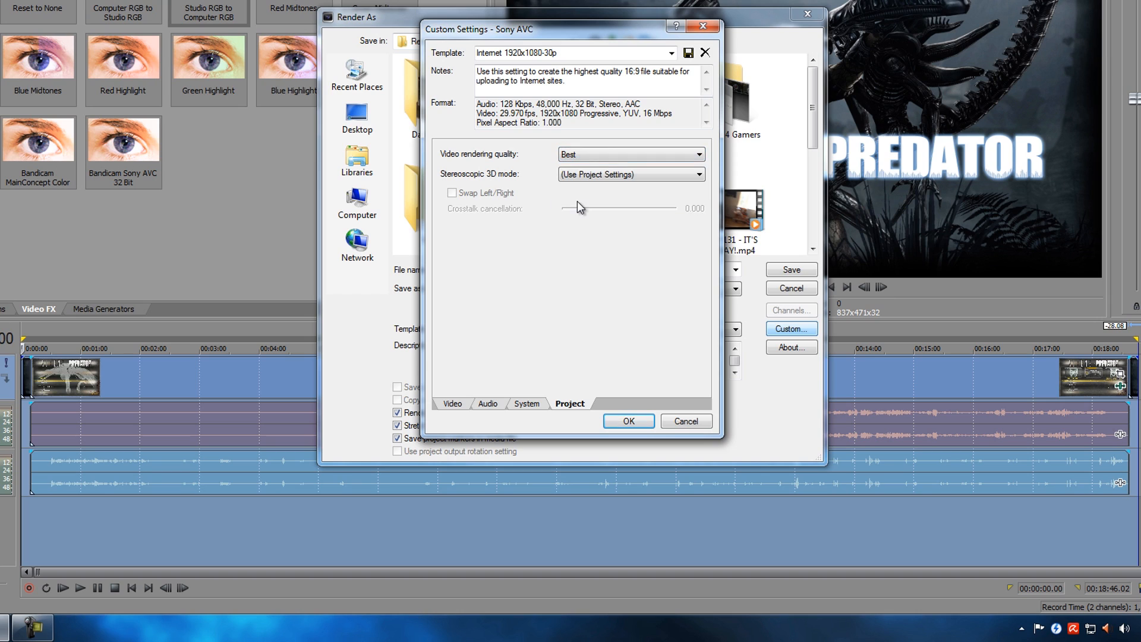
Name the custom template "Youtube 1080p 20M", accept its settings and choose it as the render template
click(564, 52)
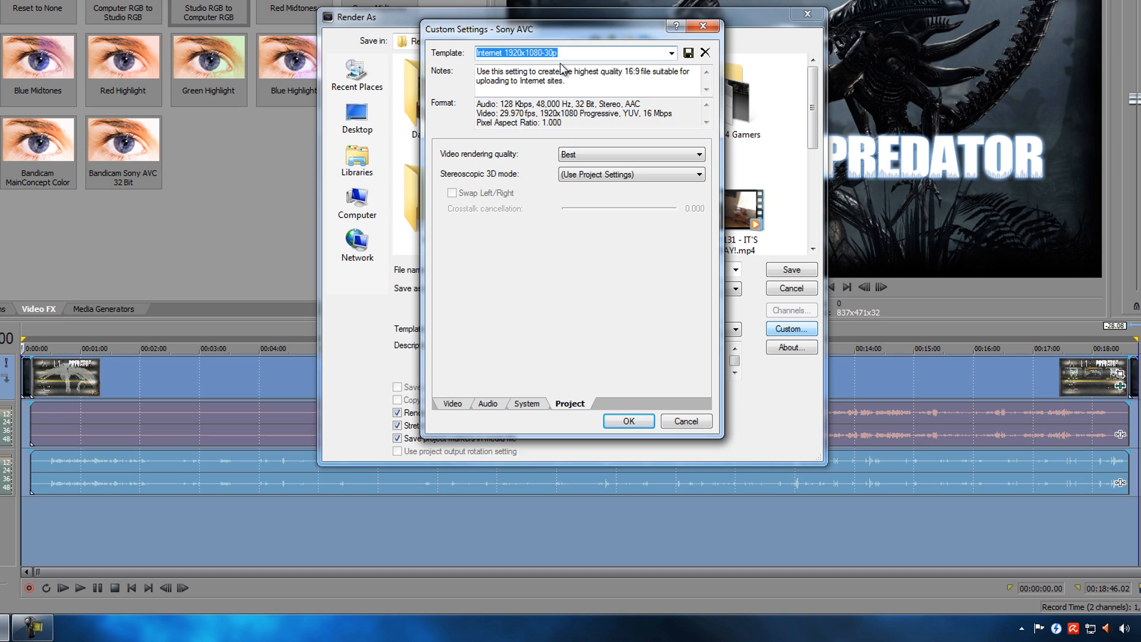
text(Youtube 1080p 20M)
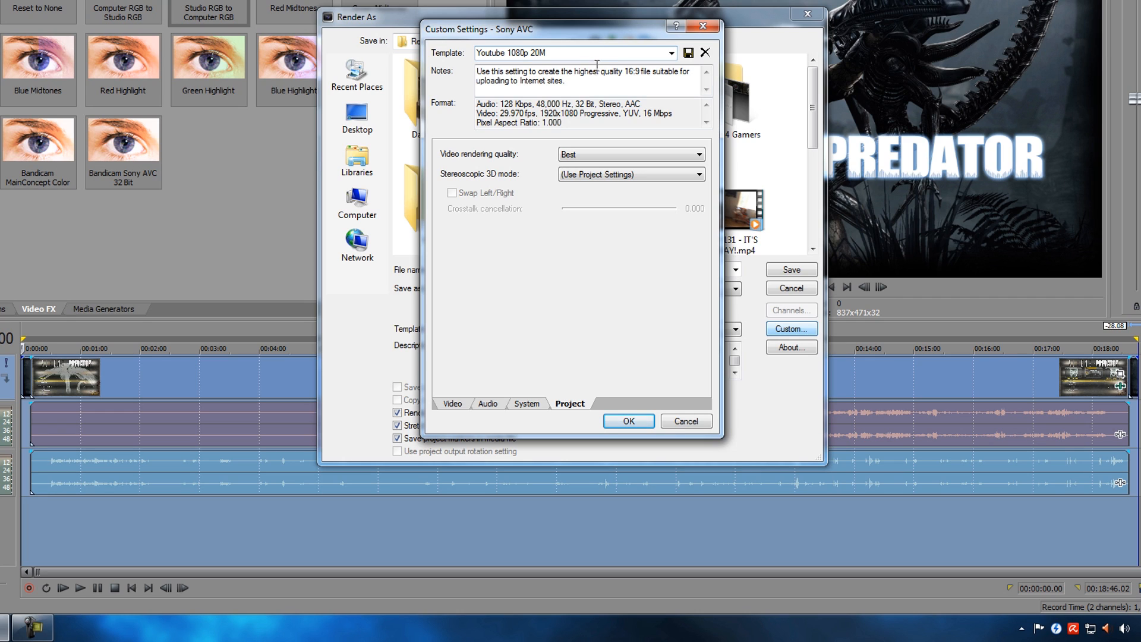
click(640, 420)
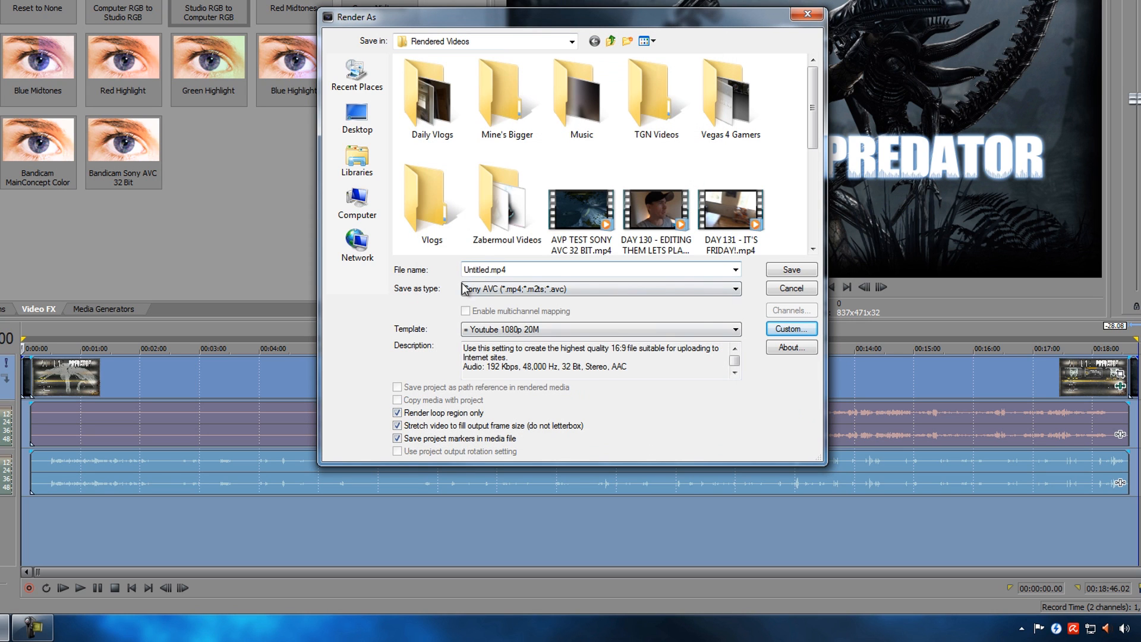
click(535, 333)
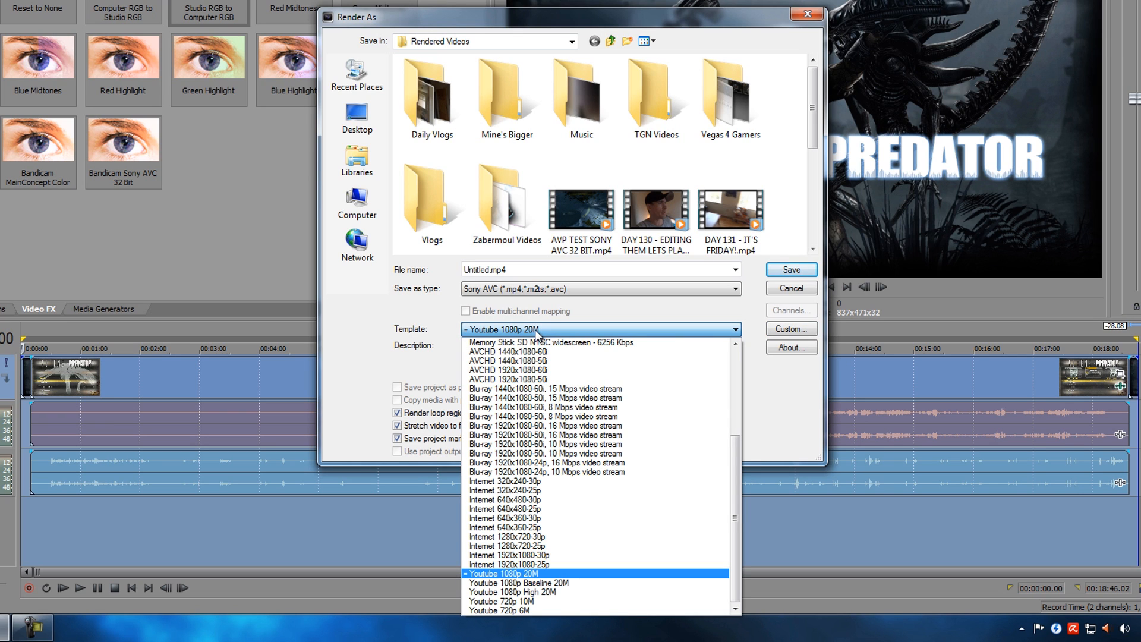
click(525, 573)
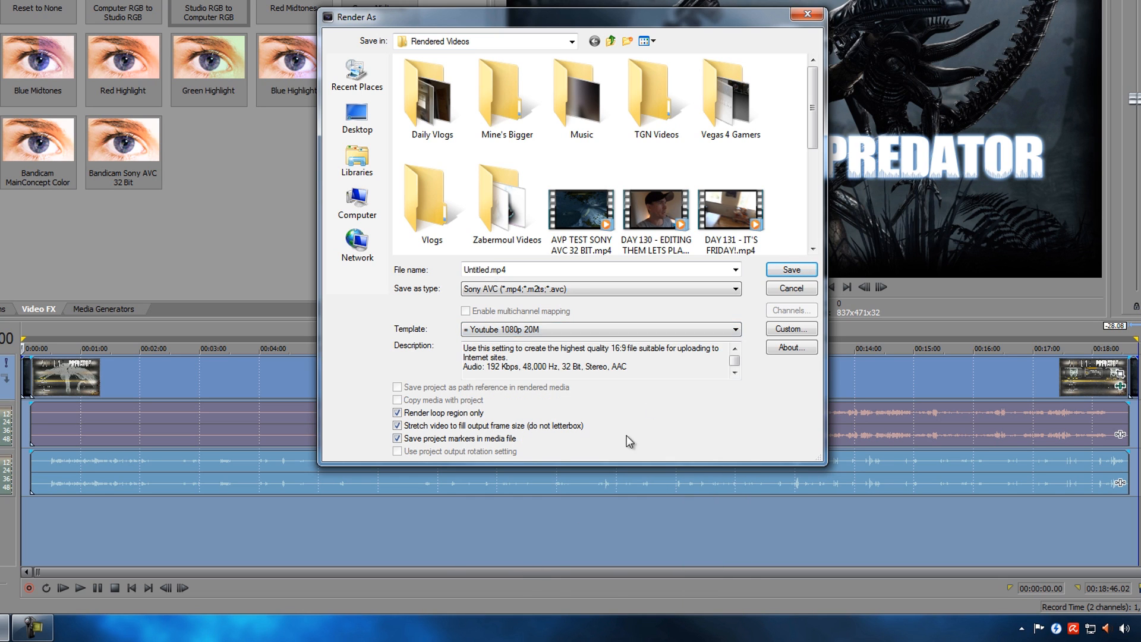
Delete the custom Youtube 1080p 20M template and leave the custom settings
click(791, 329)
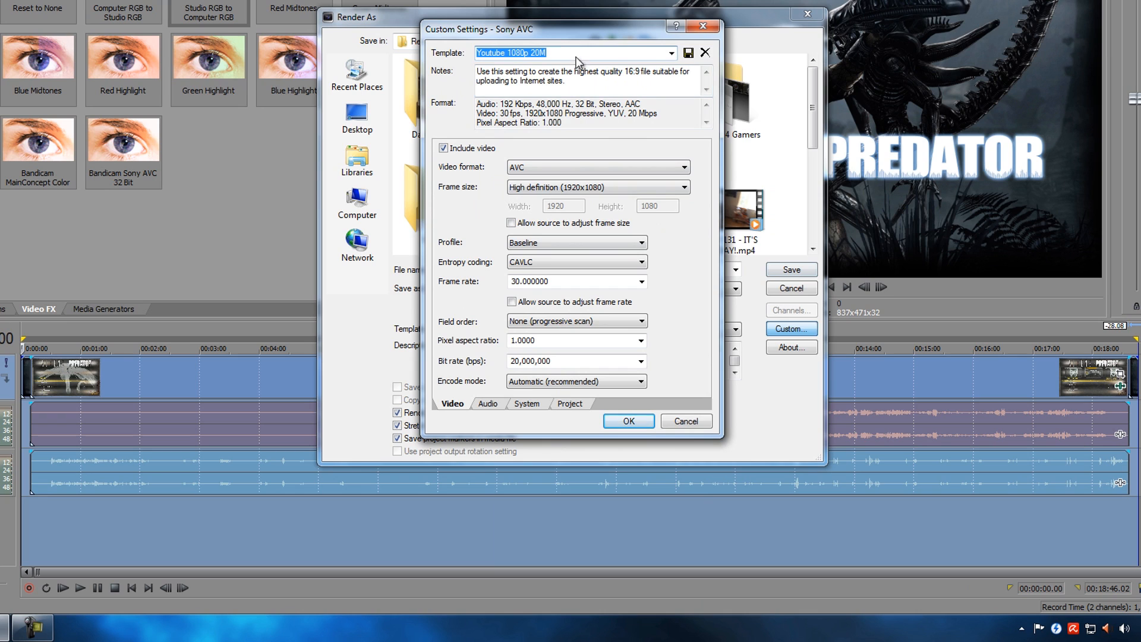
click(705, 53)
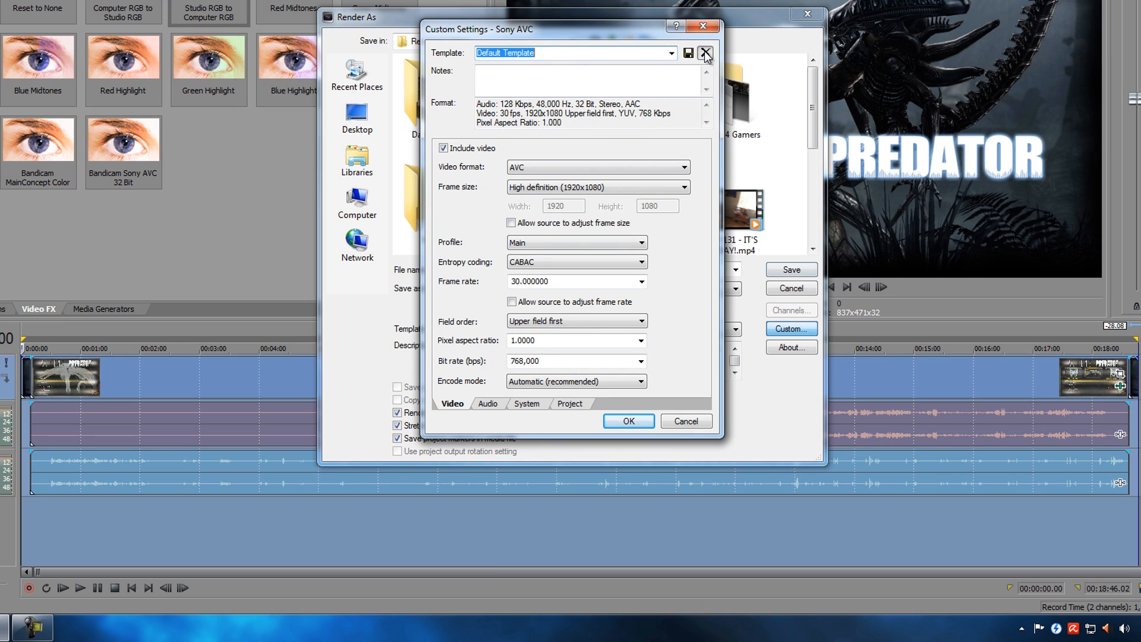
click(684, 423)
Choose the Youtube 1080p Baseline 20M template, then close the Render As settings without rendering
click(574, 328)
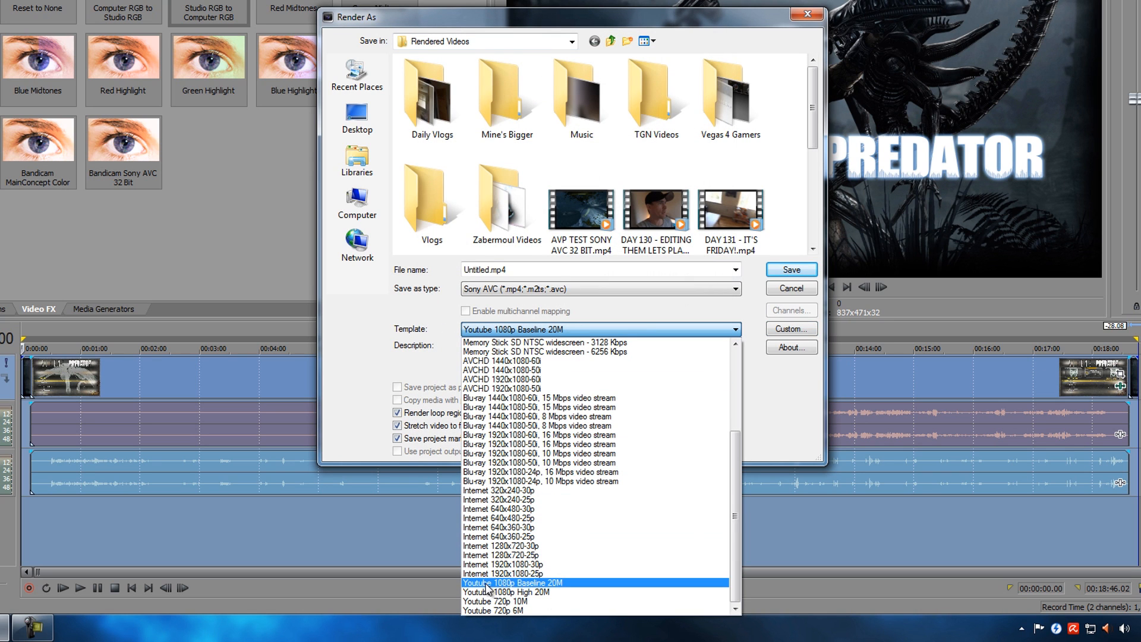
click(533, 583)
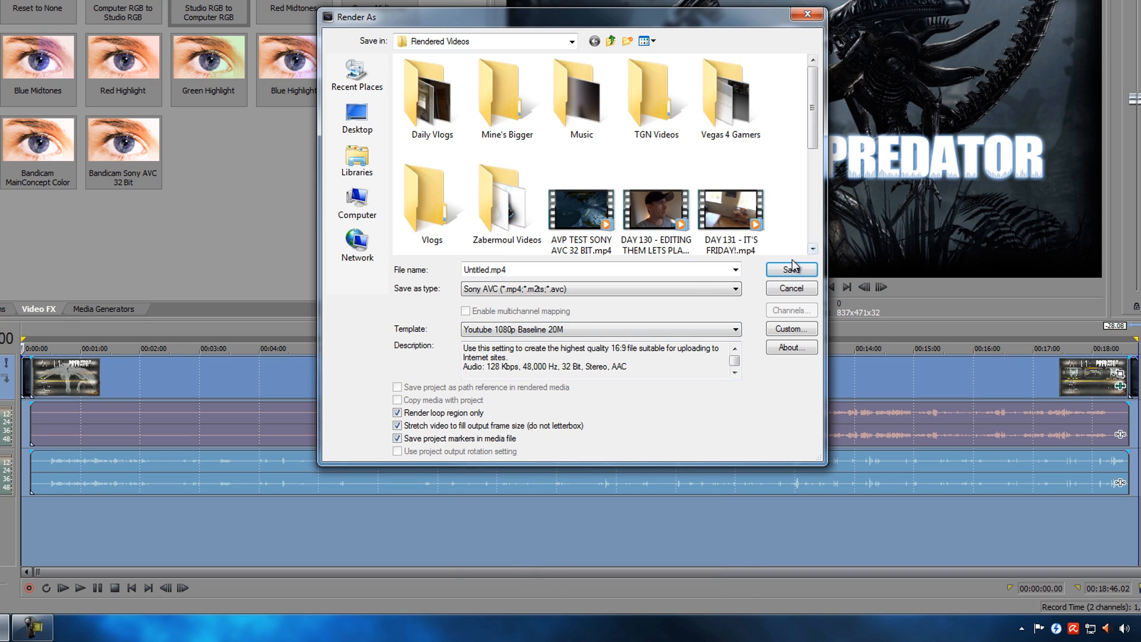
click(805, 17)
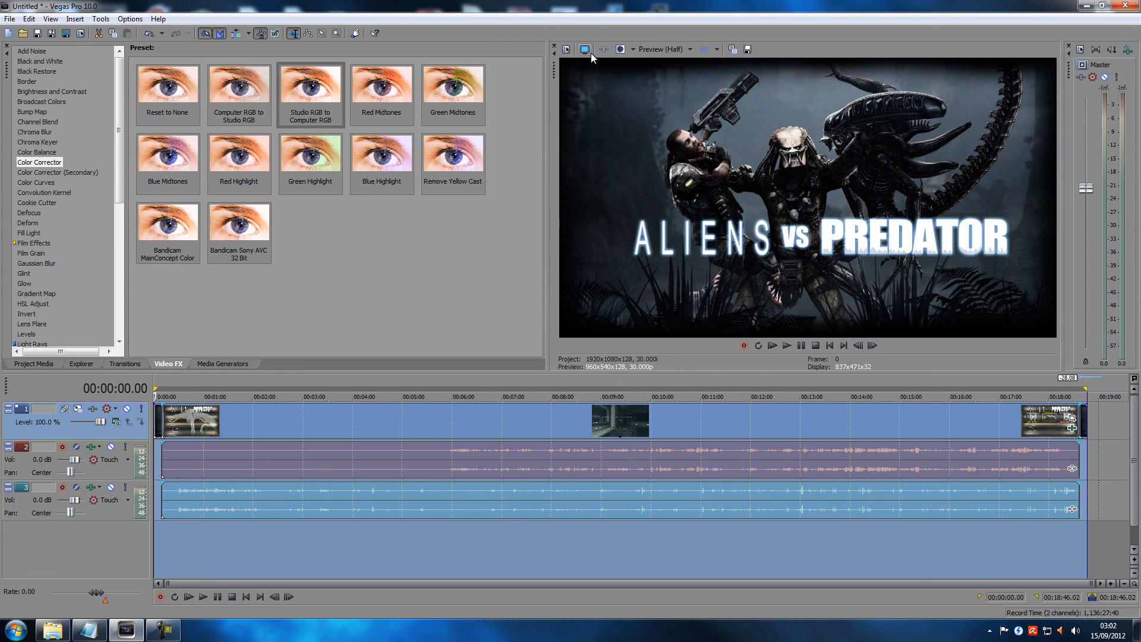
Review the project's video properties and the gameplay clip's Color Corrector settings
click(566, 50)
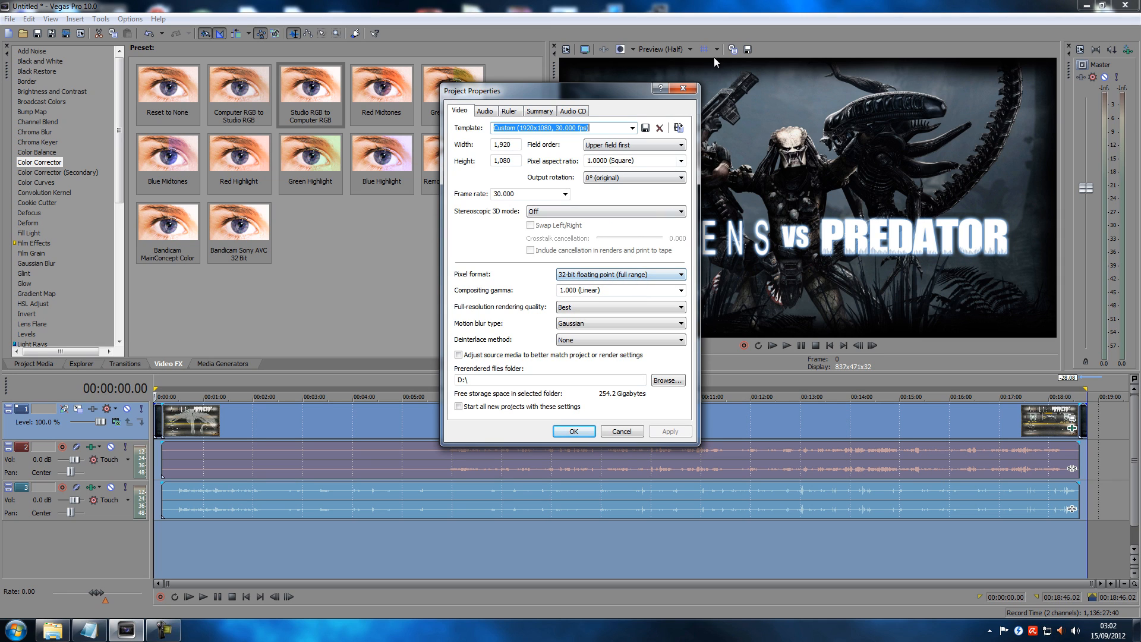
click(683, 90)
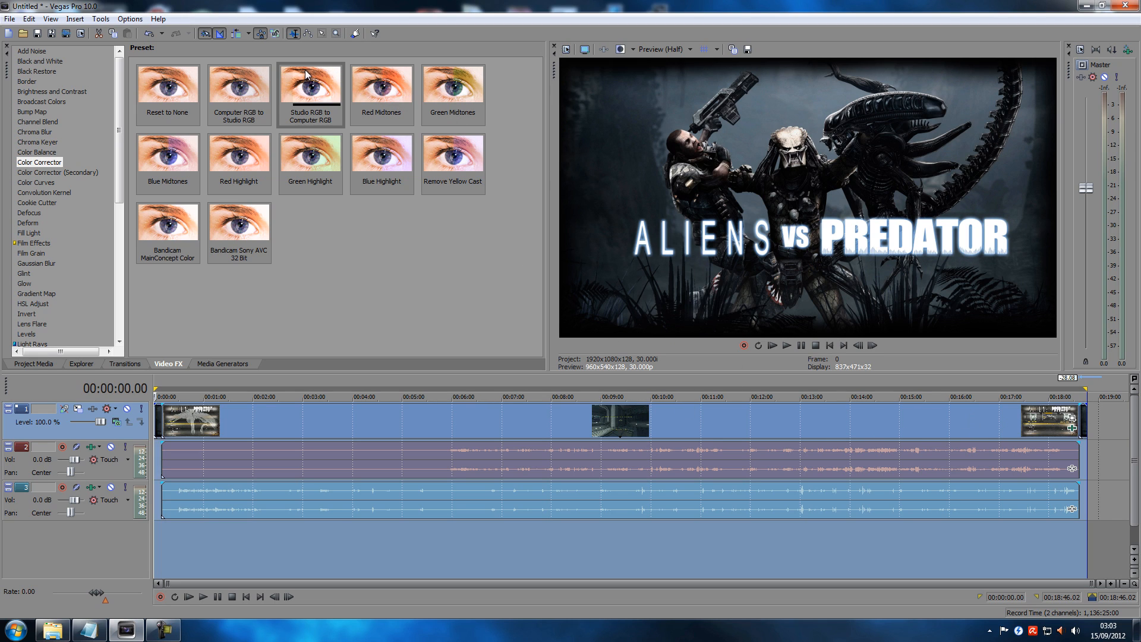
click(1072, 429)
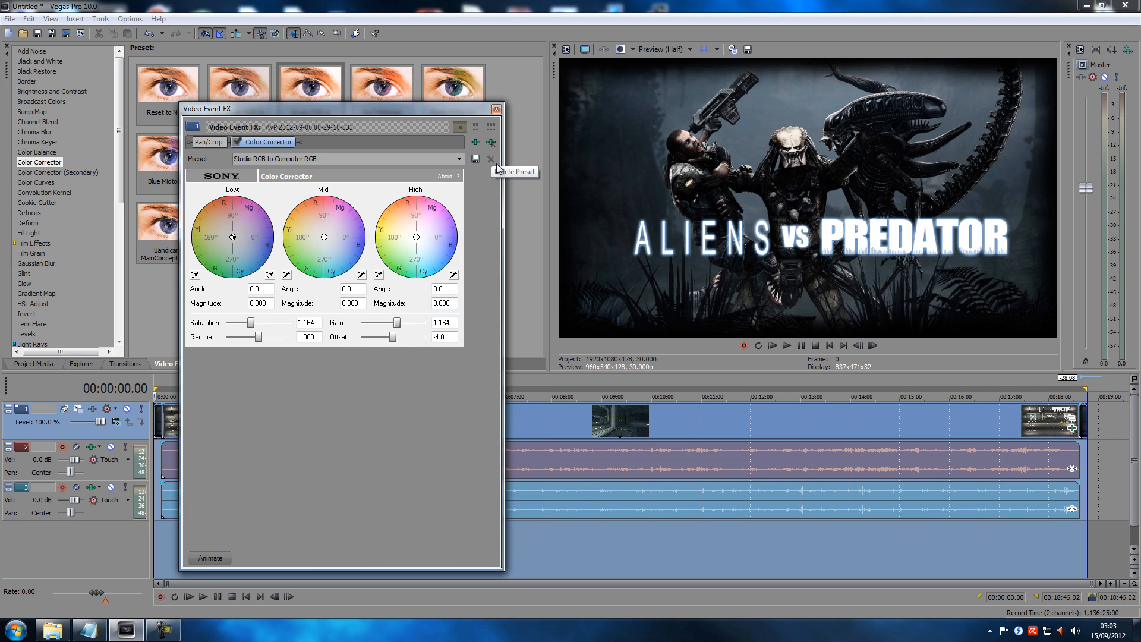
click(496, 109)
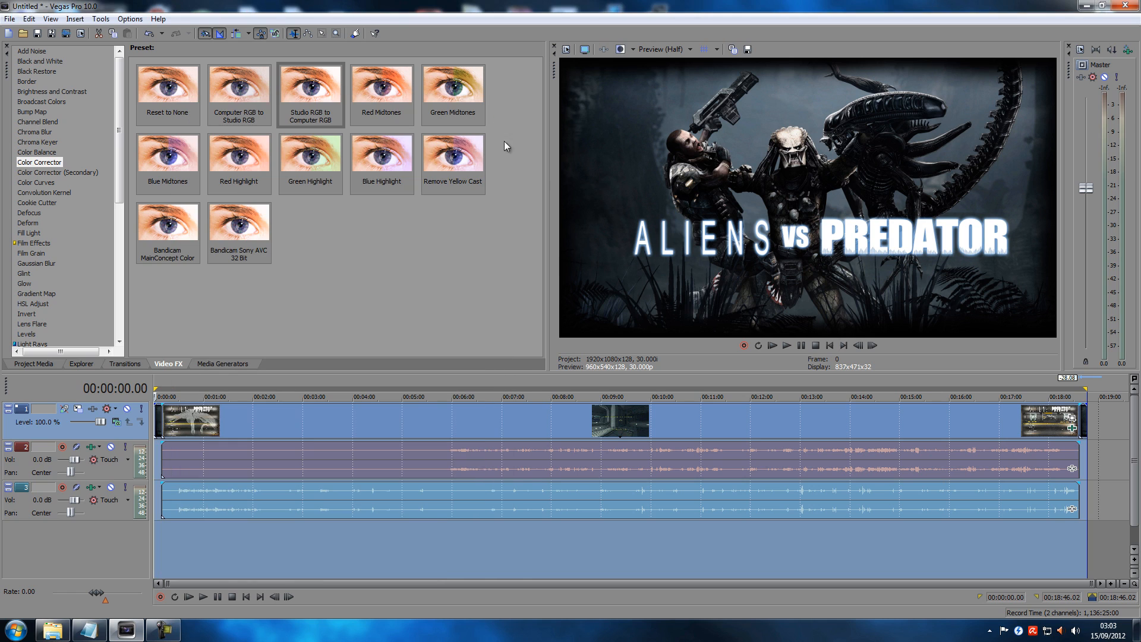
Preview the gameplay frames around 00:05:01 and 00:10:05 on the timeline
click(404, 547)
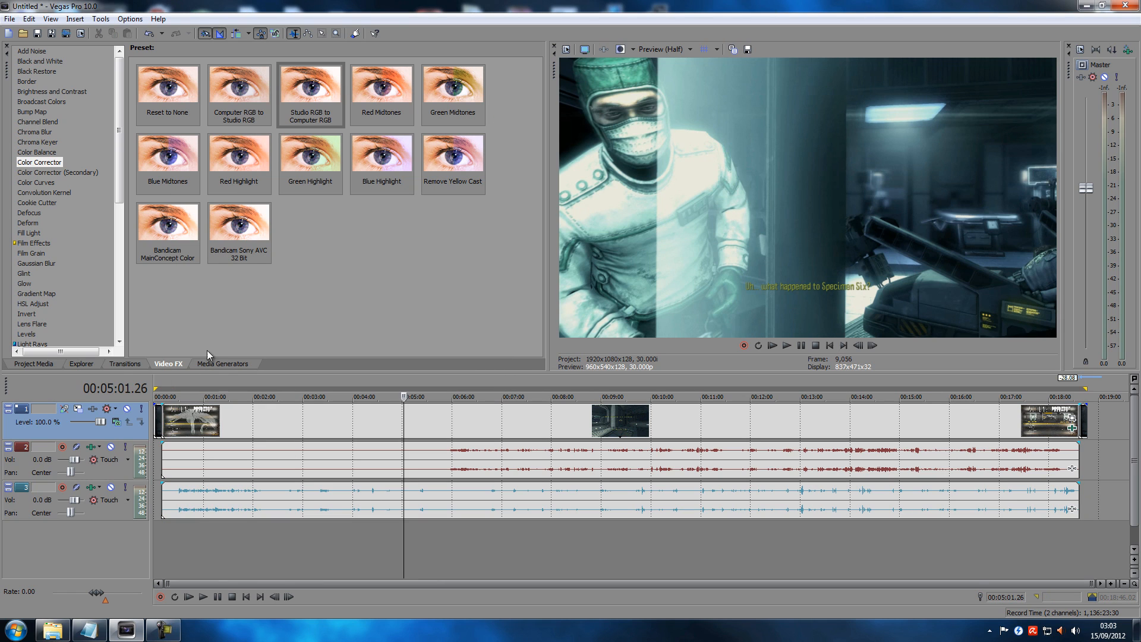
click(655, 542)
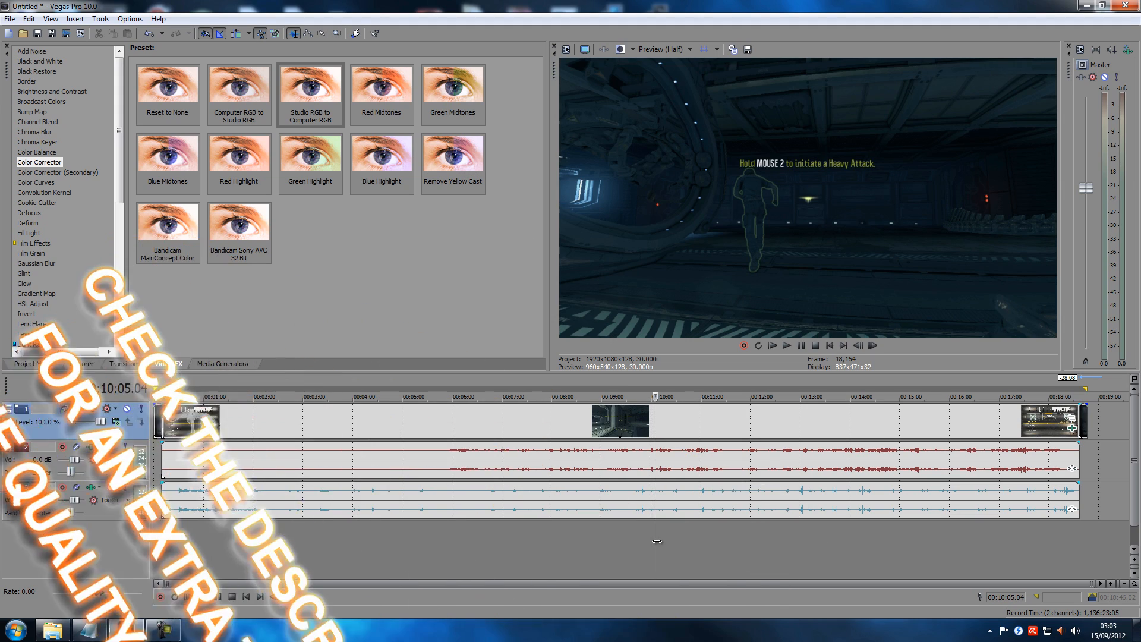